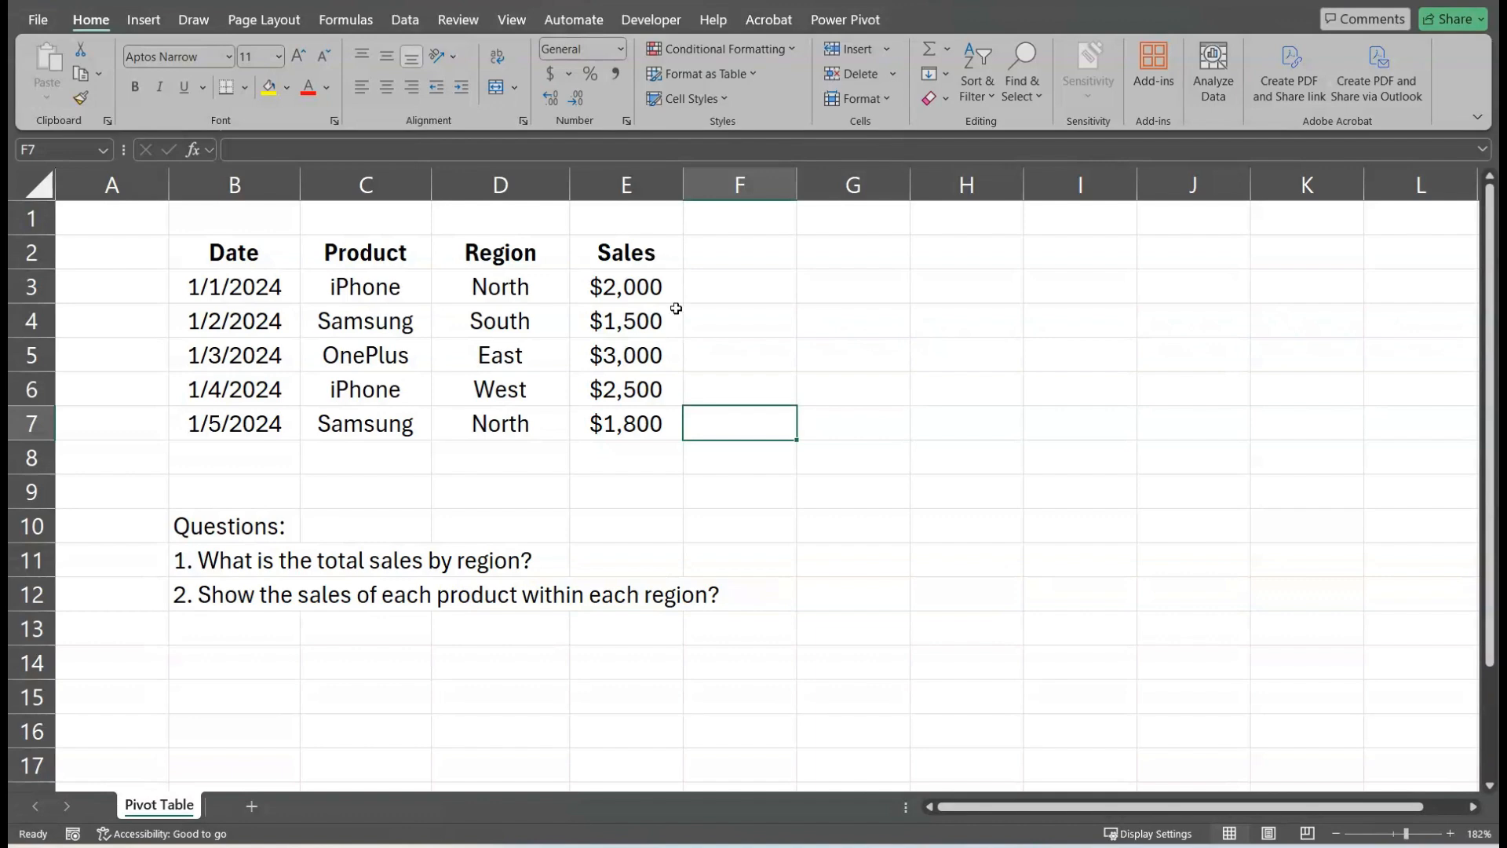
# Create a PivotTable on a new worksheet from the sales data in B2:E7.
pyautogui.click(530, 322)
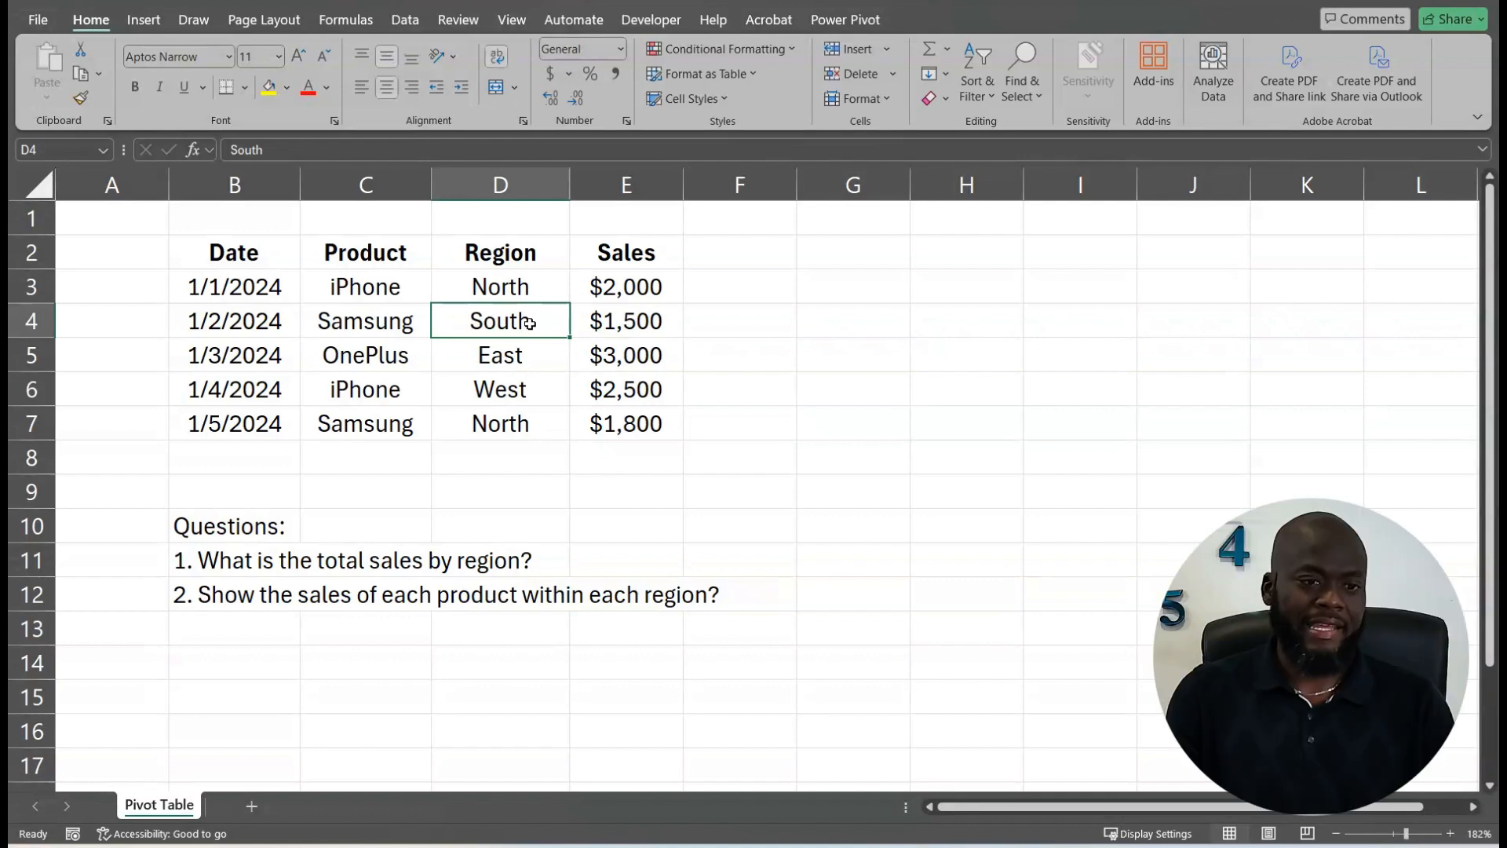
pyautogui.click(145, 20)
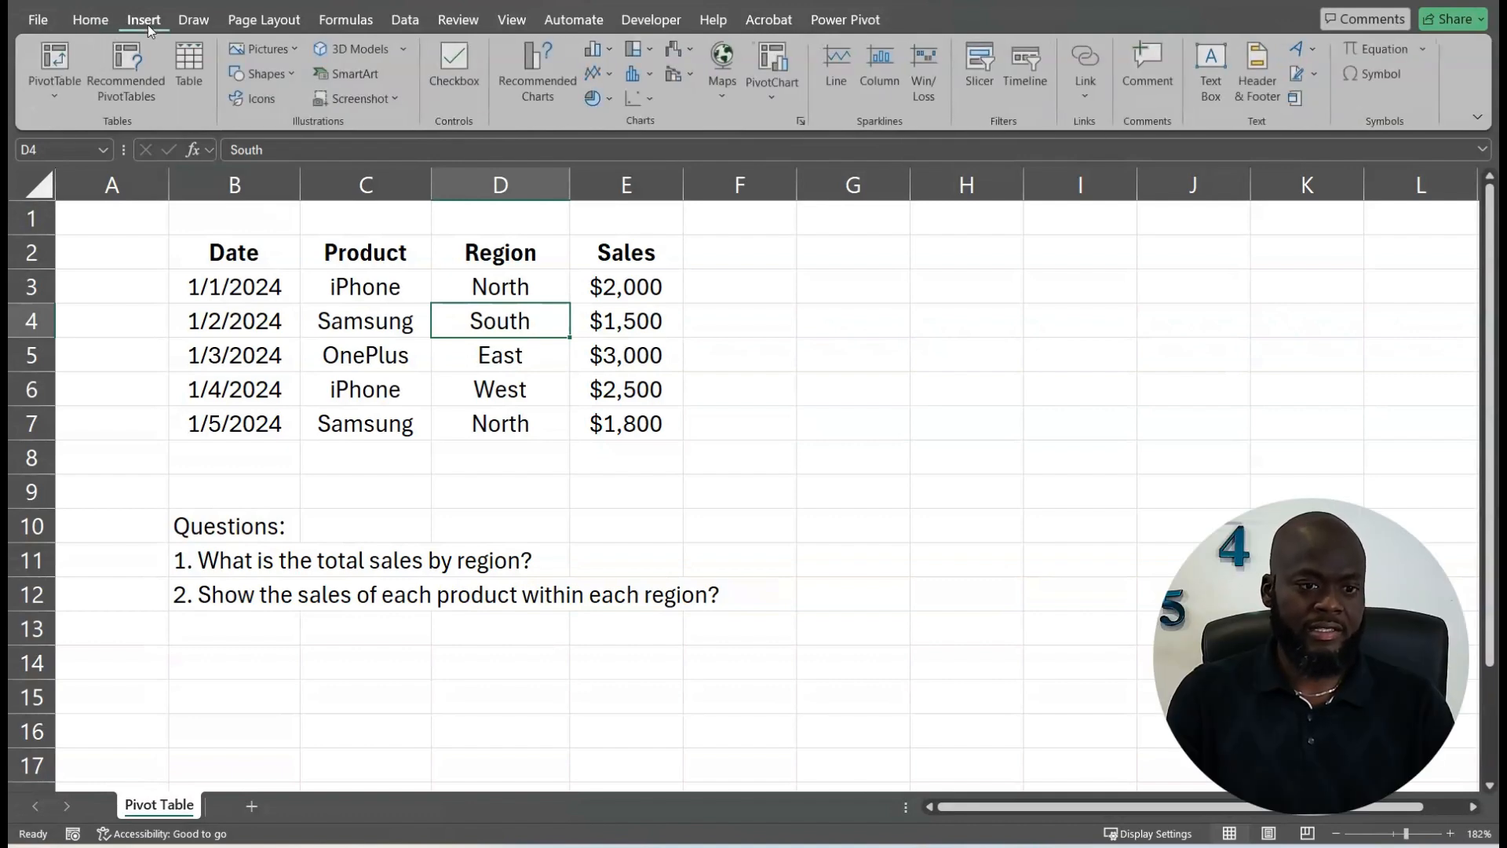
pyautogui.click(55, 61)
pyautogui.moveTo(660, 310); pyautogui.dragTo(900, 366)
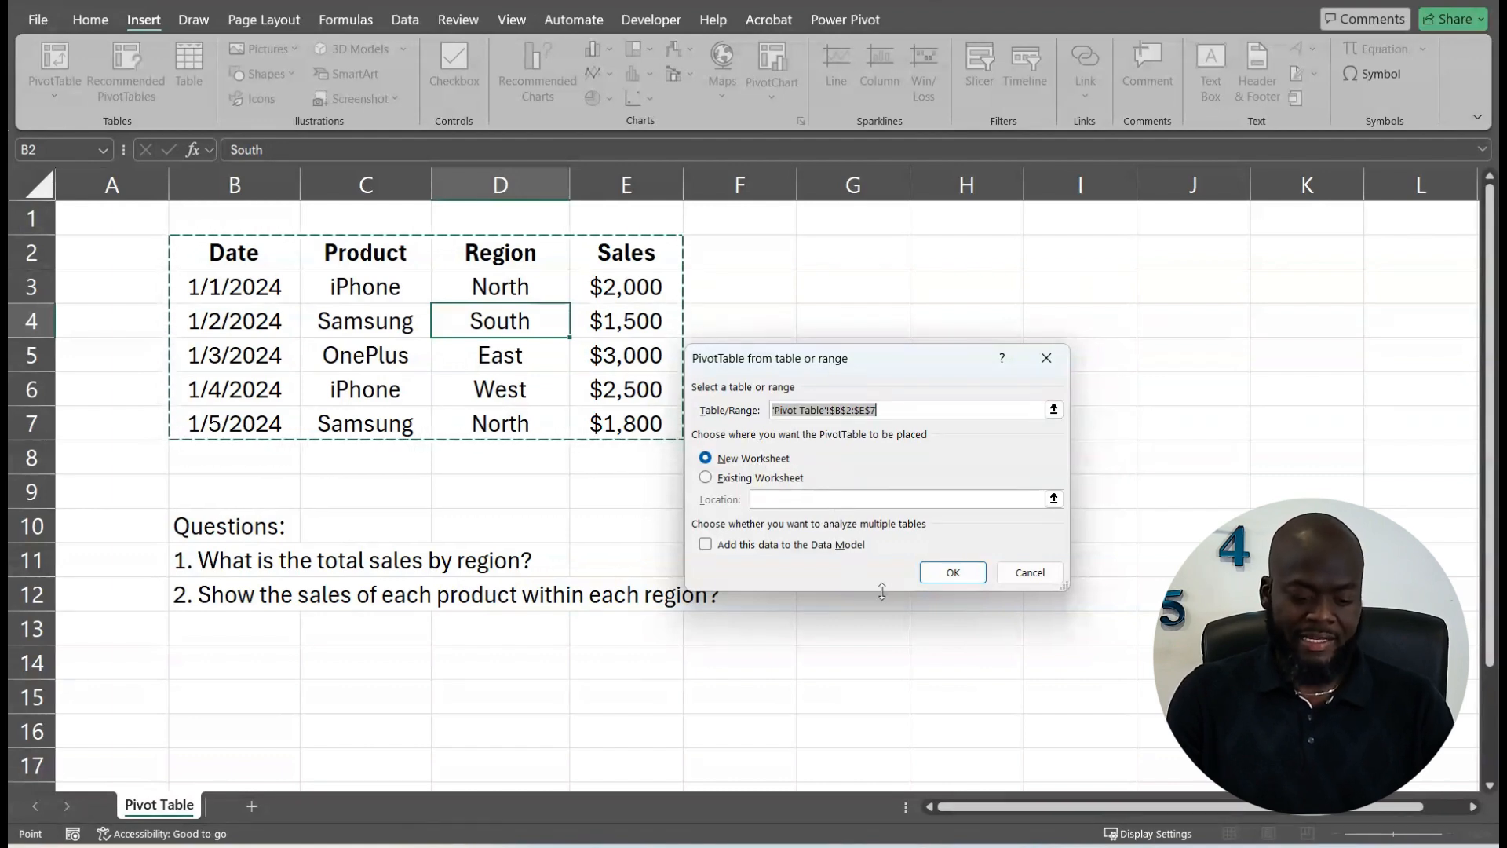
pyautogui.click(952, 572)
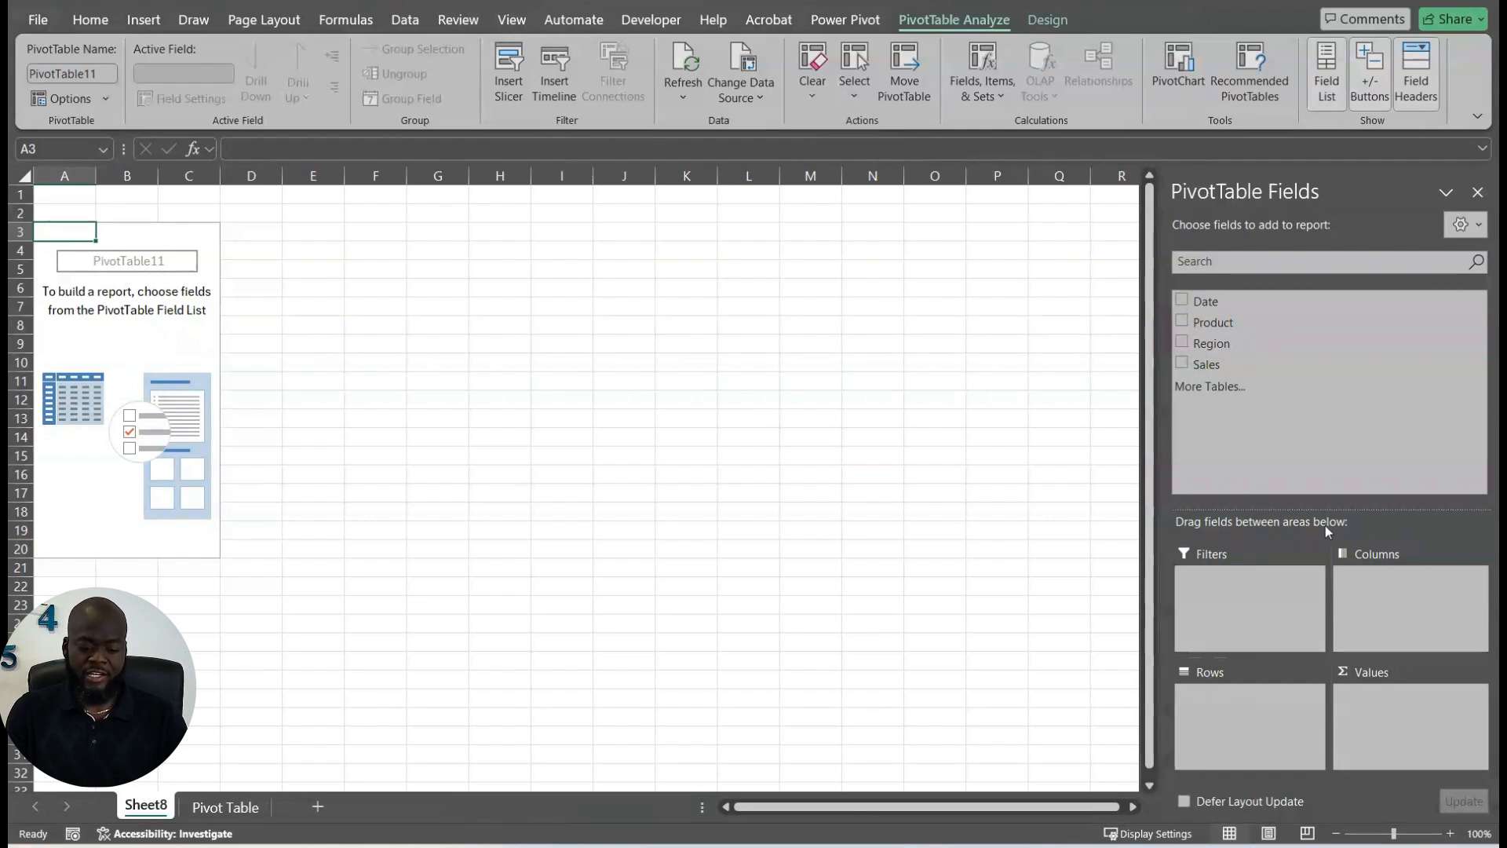
# Summarize total sales by region, with Region as the PivotTable rows and Sales as the summed values.
pyautogui.click(230, 808)
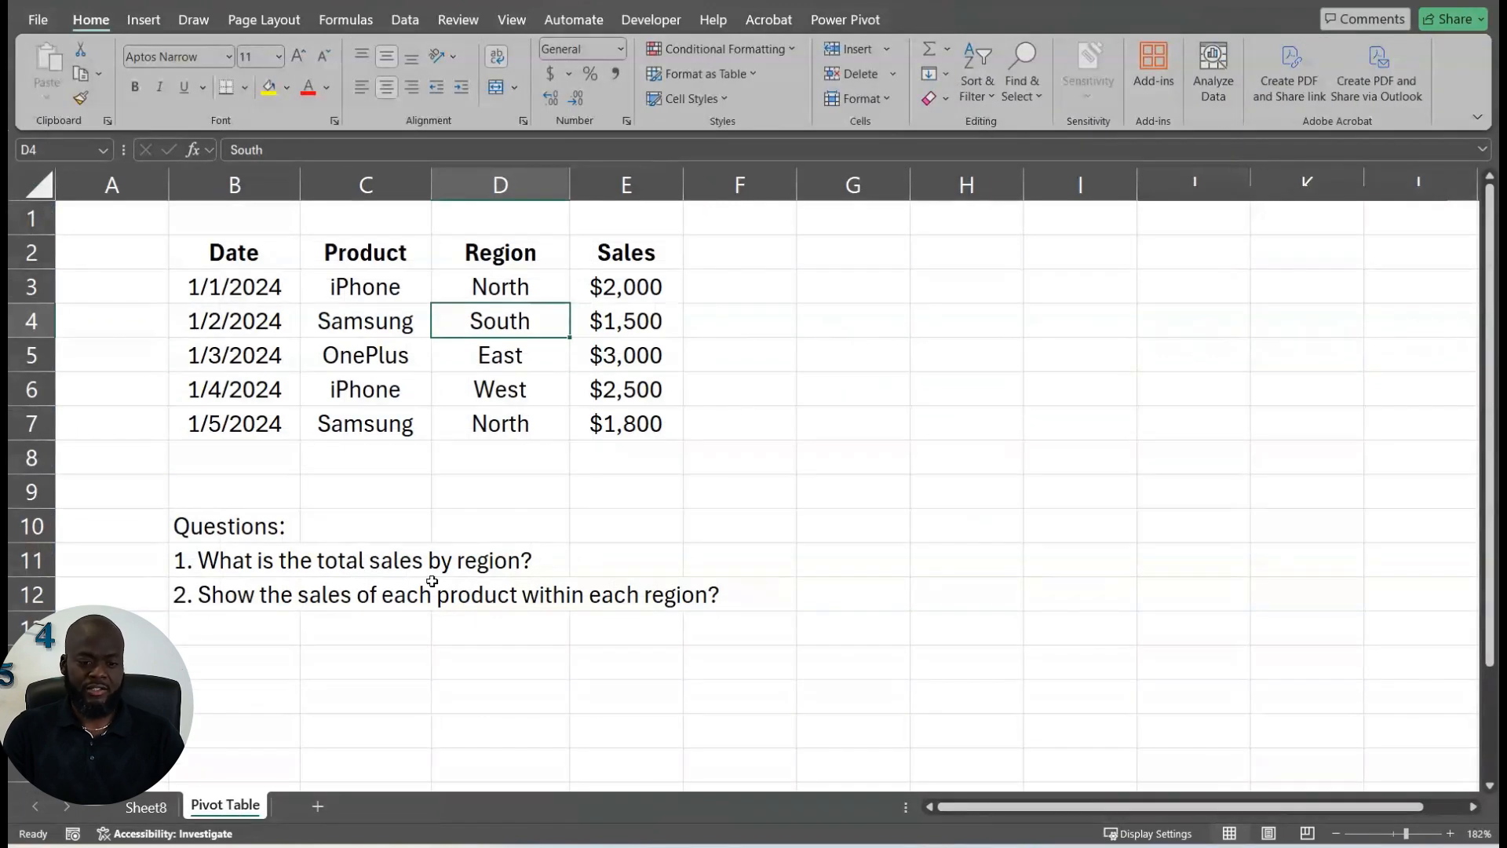
pyautogui.click(149, 808)
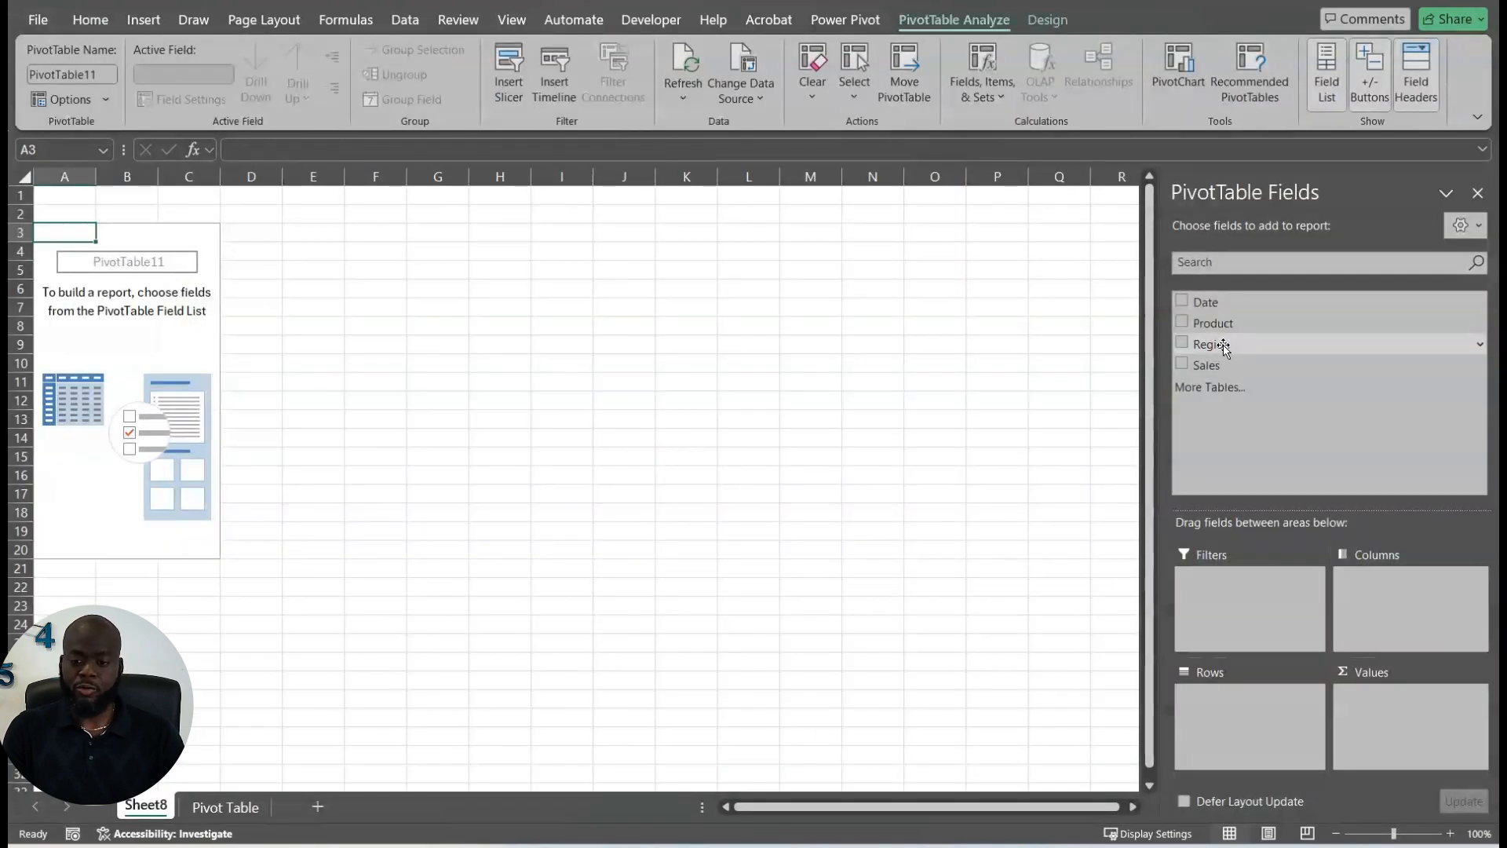
pyautogui.moveTo(1212, 344); pyautogui.dragTo(1221, 714)
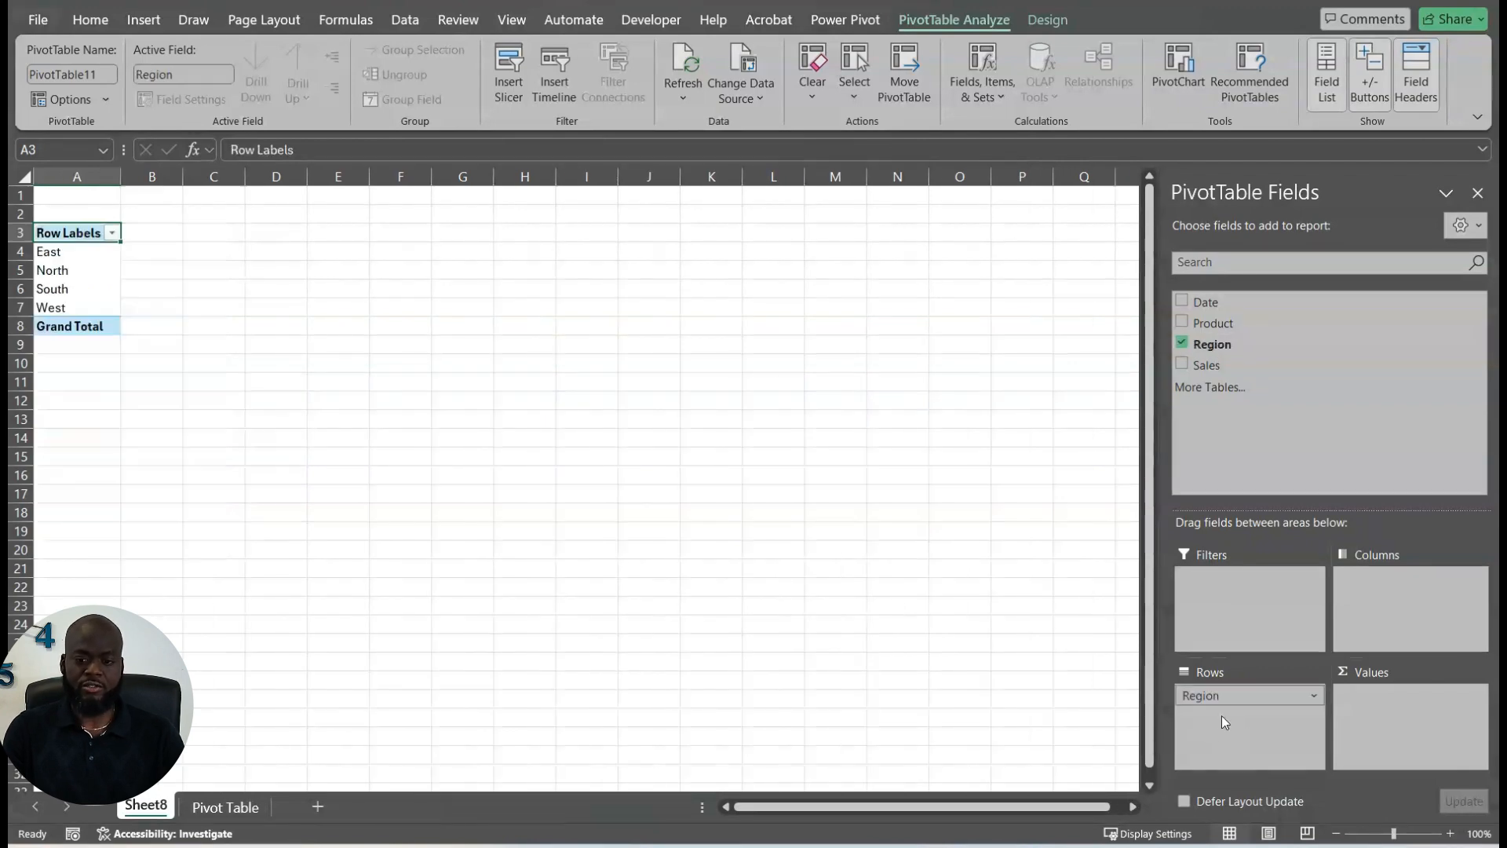
pyautogui.hotkey('ctrl', 'z')
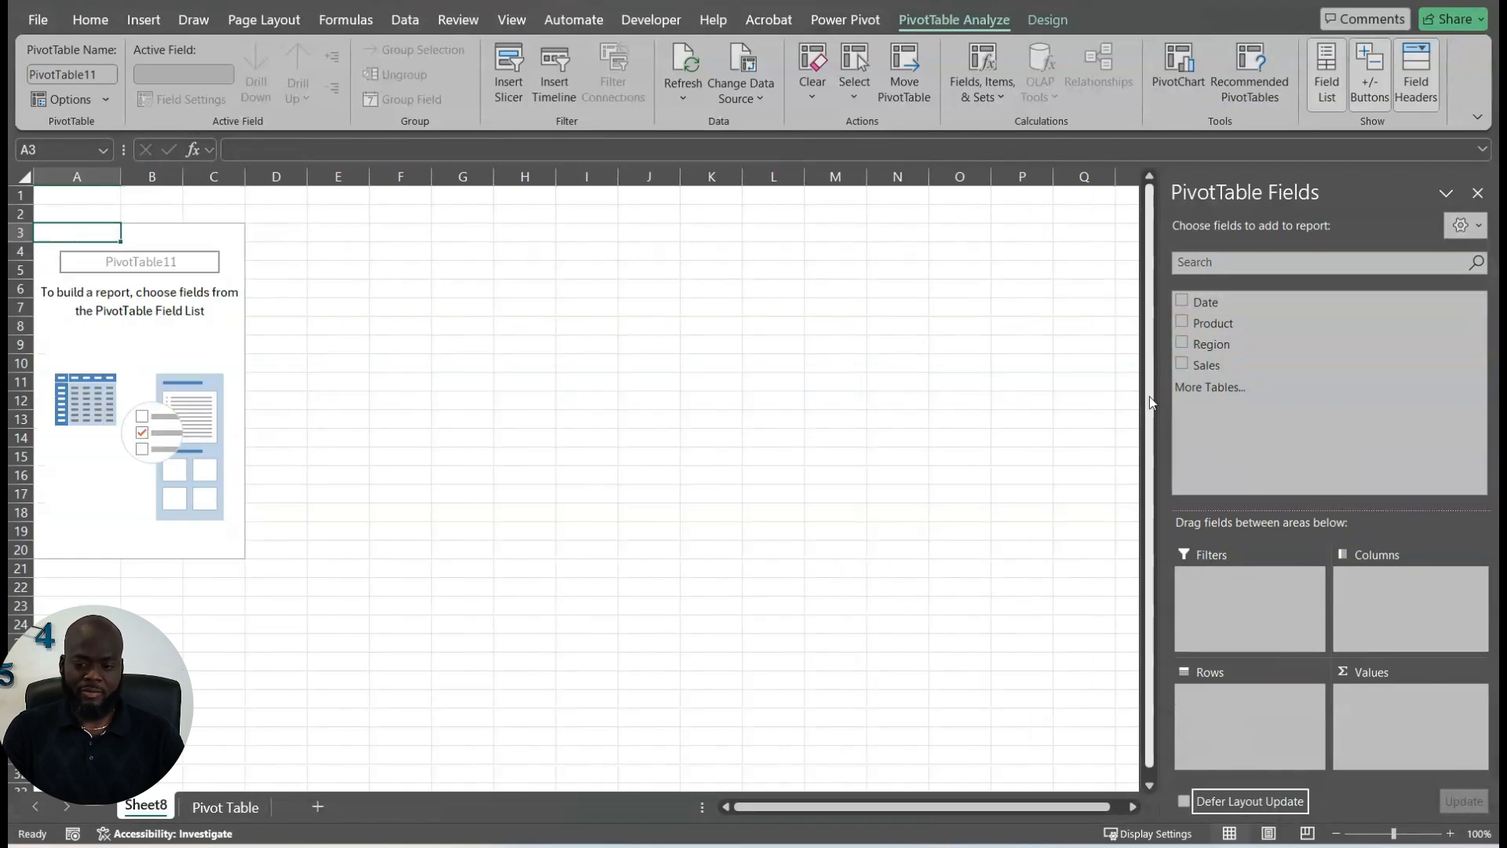
pyautogui.click(1187, 346)
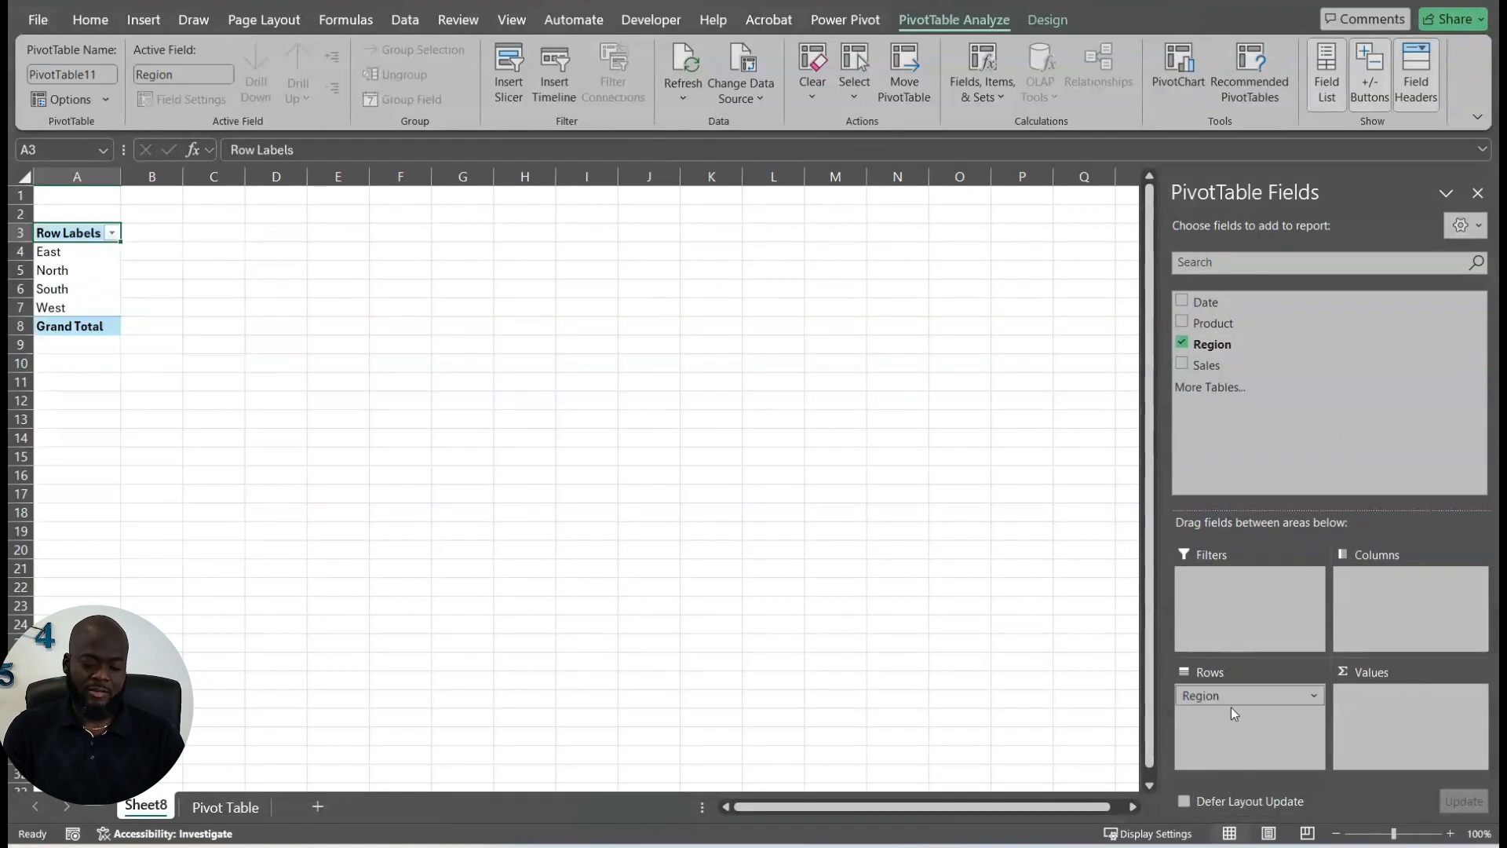
pyautogui.moveTo(1207, 694)
pyautogui.mouseDown()
pyautogui.moveTo(1415, 713)
pyautogui.moveTo(1281, 643)
pyautogui.moveTo(1231, 584)
pyautogui.moveTo(1215, 718)
pyautogui.mouseUp()
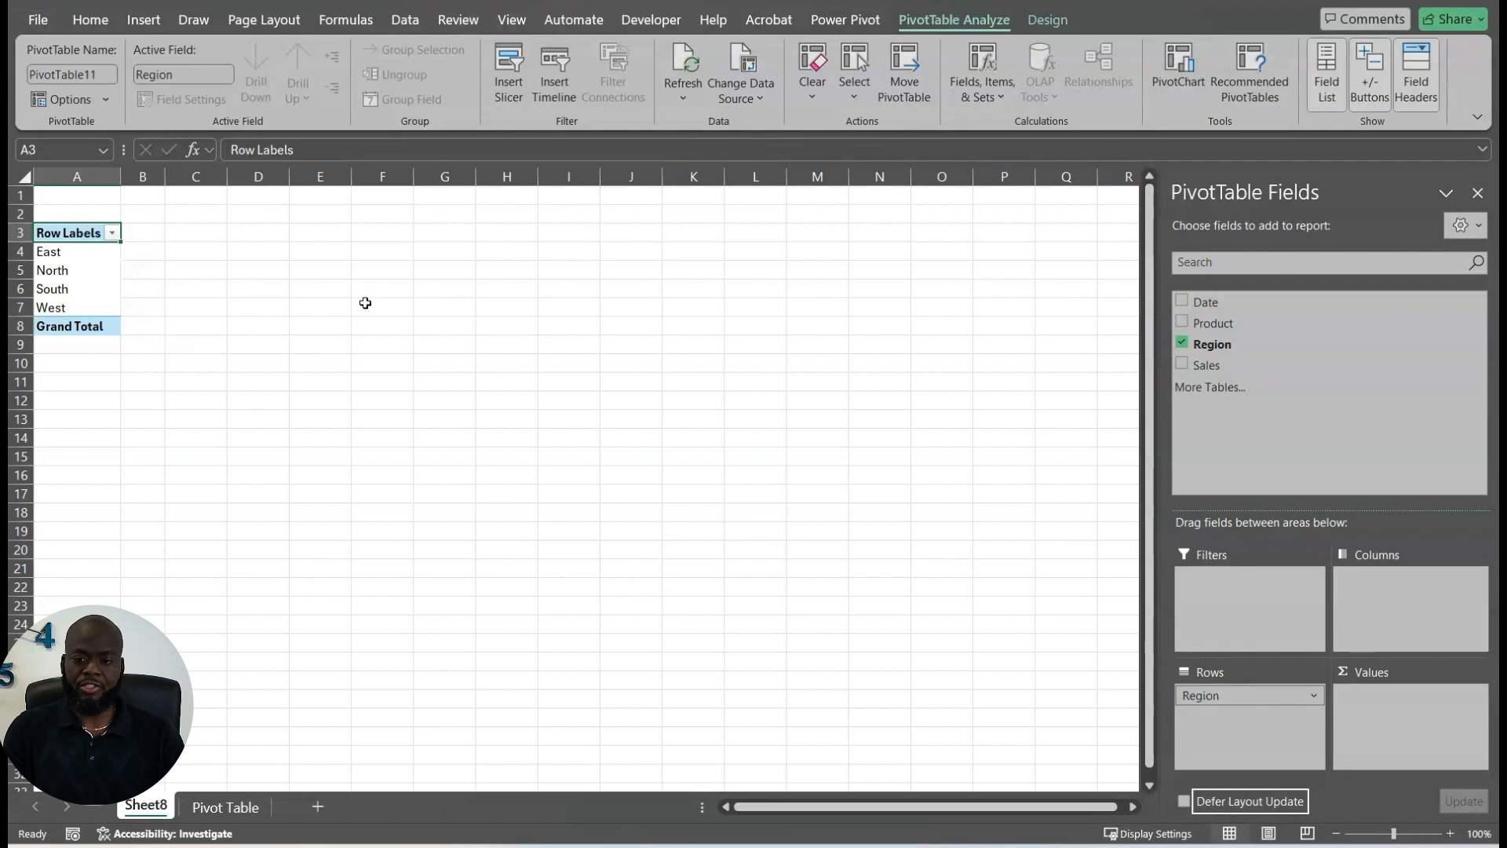
pyautogui.moveTo(1206, 365); pyautogui.dragTo(1393, 718)
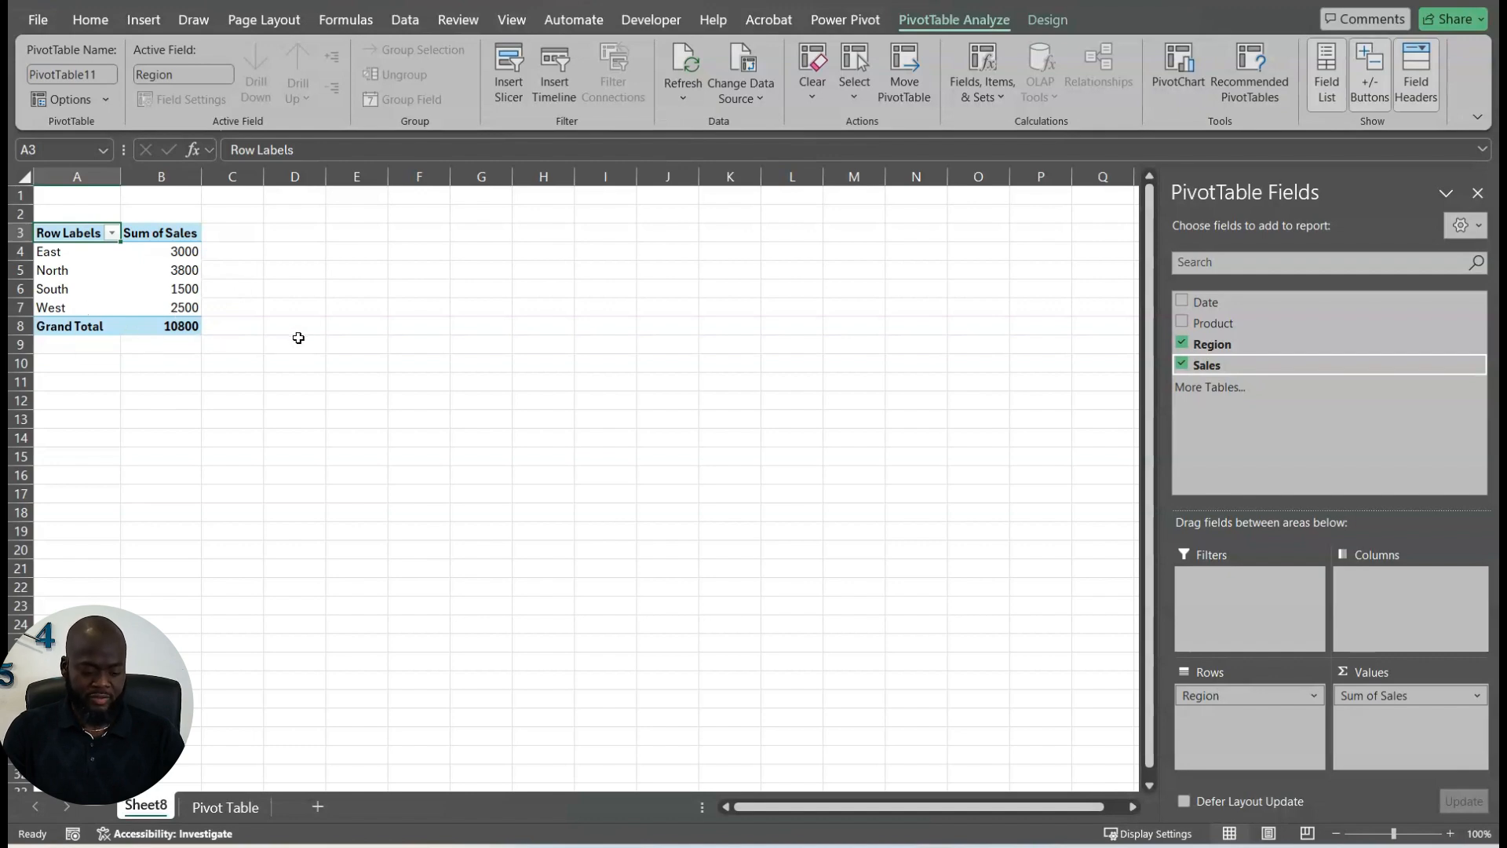
# Break the regional sales down by product by placing the Product field in the PivotTable columns.
pyautogui.click(251, 813)
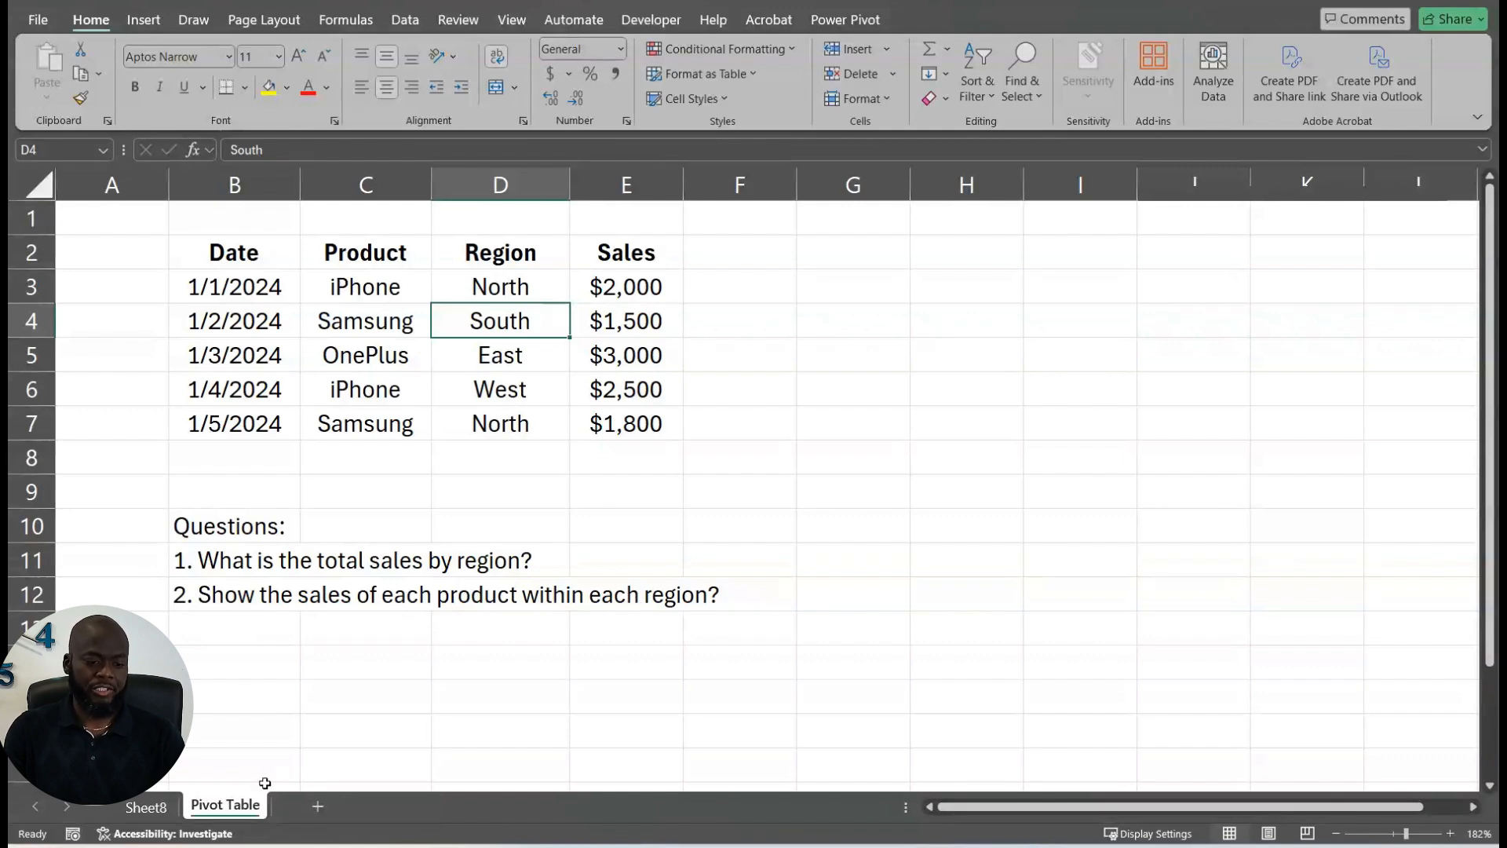
pyautogui.click(148, 808)
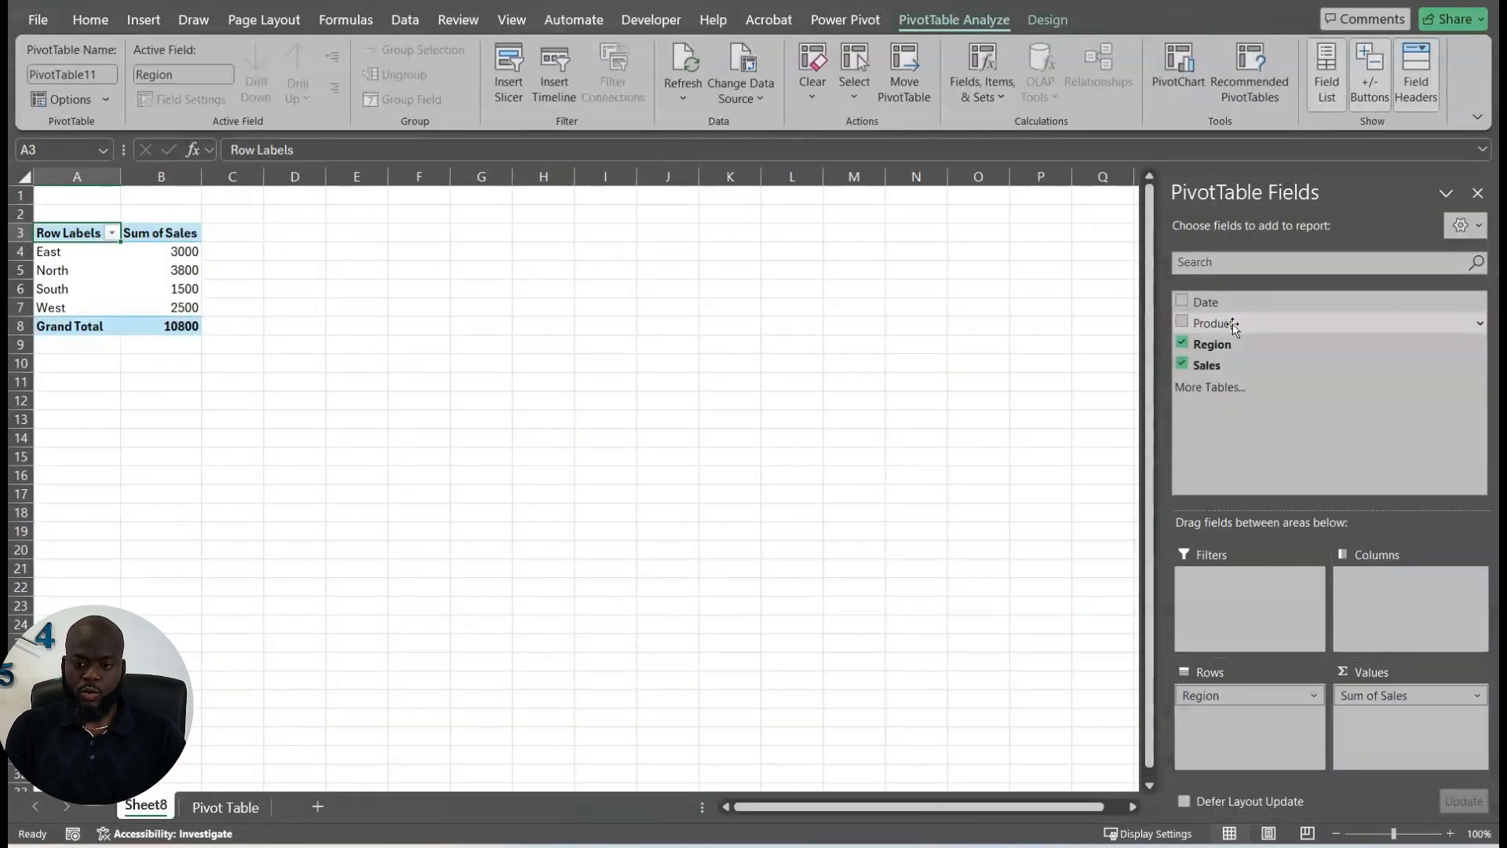
pyautogui.moveTo(1214, 330); pyautogui.dragTo(1405, 603)
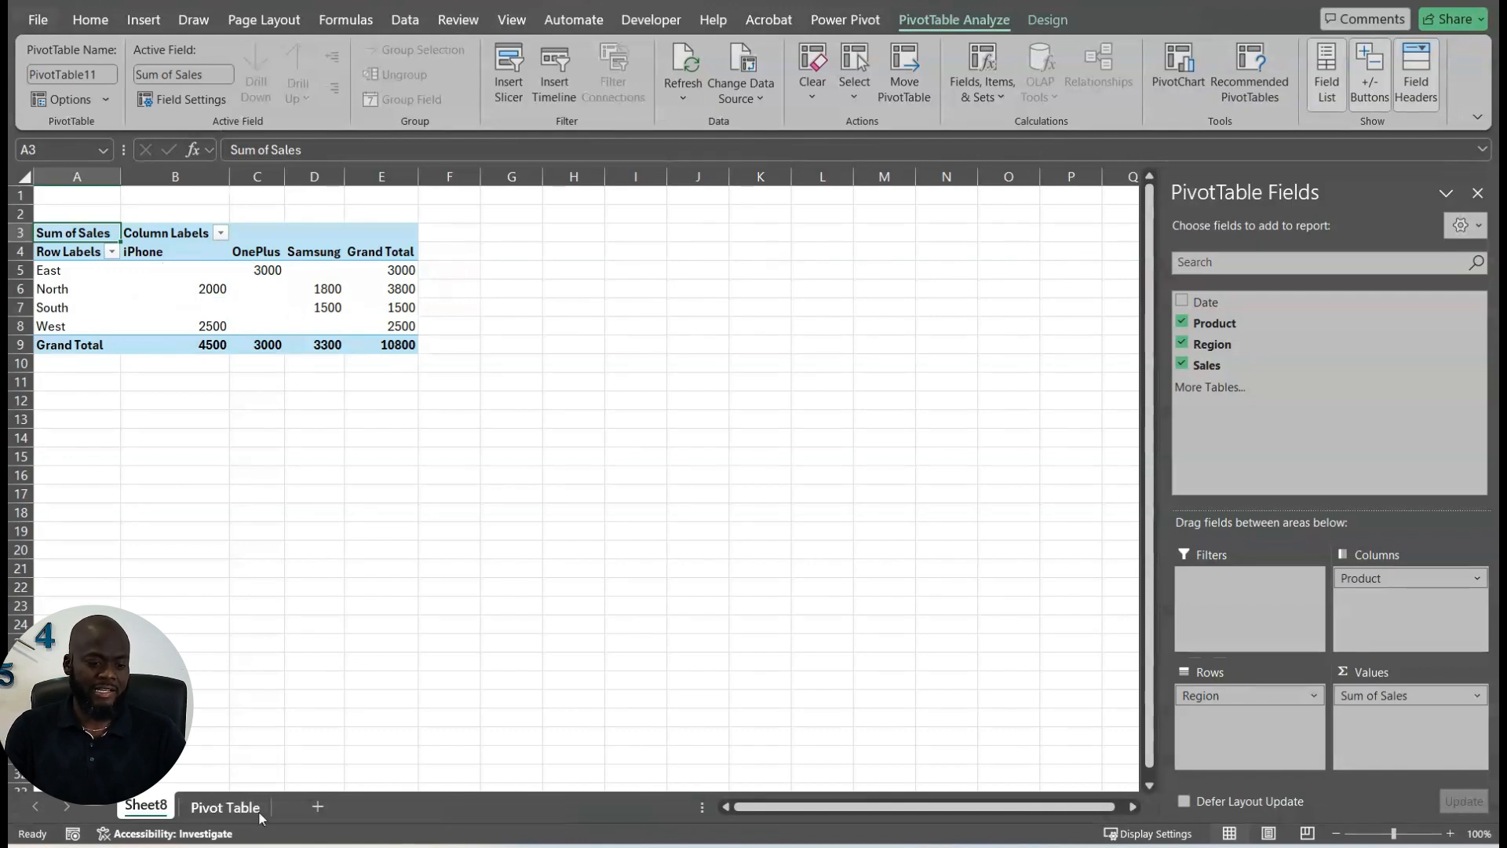
# Recheck the questions on the Pivot Table sheet and add the Date field as a report filter in the PivotTable.
pyautogui.click(210, 813)
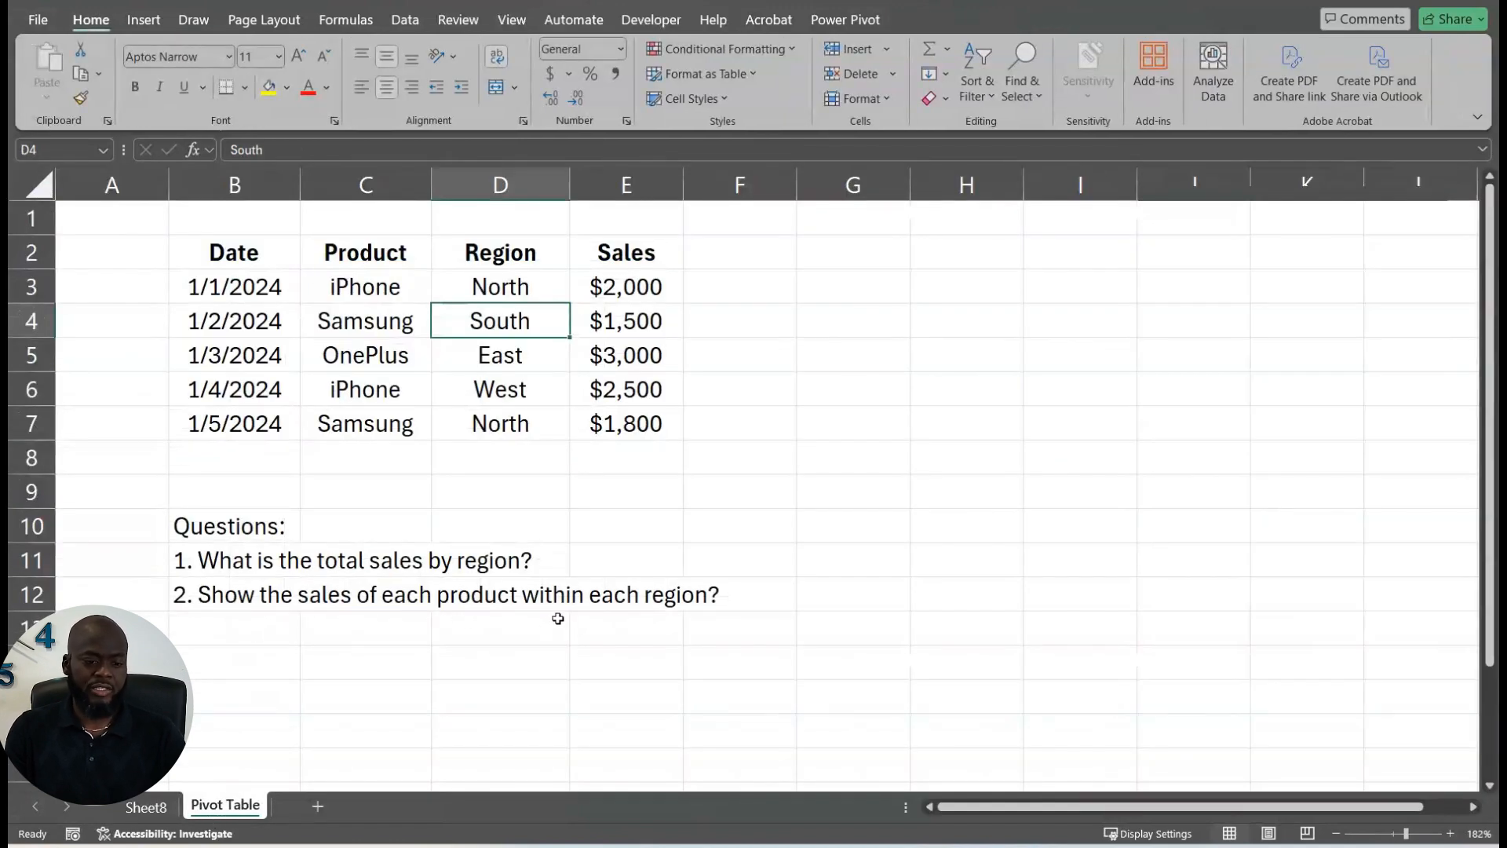
pyautogui.click(146, 807)
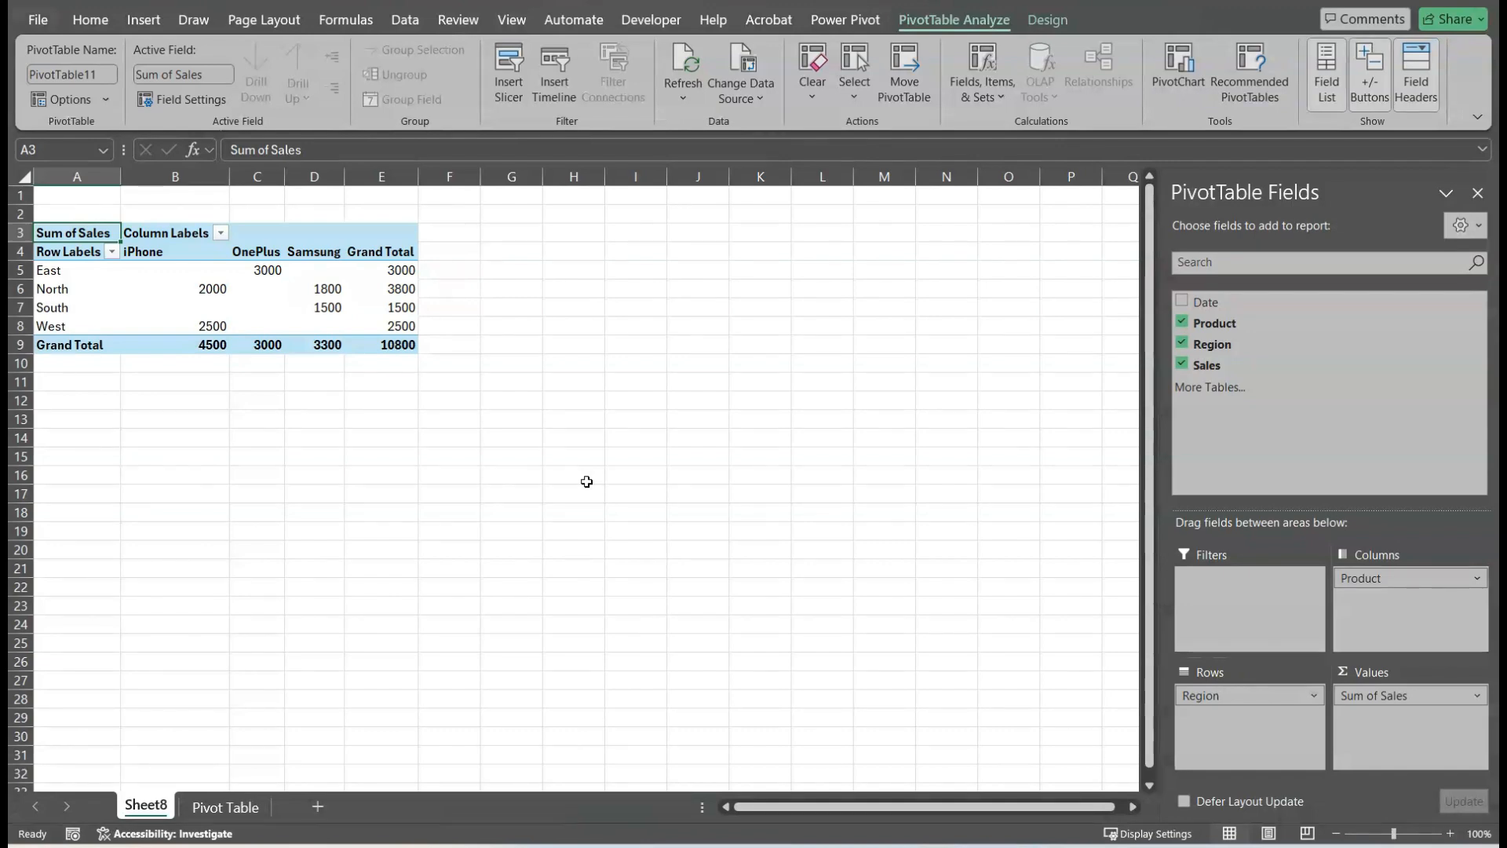
pyautogui.moveTo(1206, 303)
pyautogui.mouseDown()
pyautogui.moveTo(1260, 628)
pyautogui.moveTo(1218, 612)
pyautogui.mouseUp()
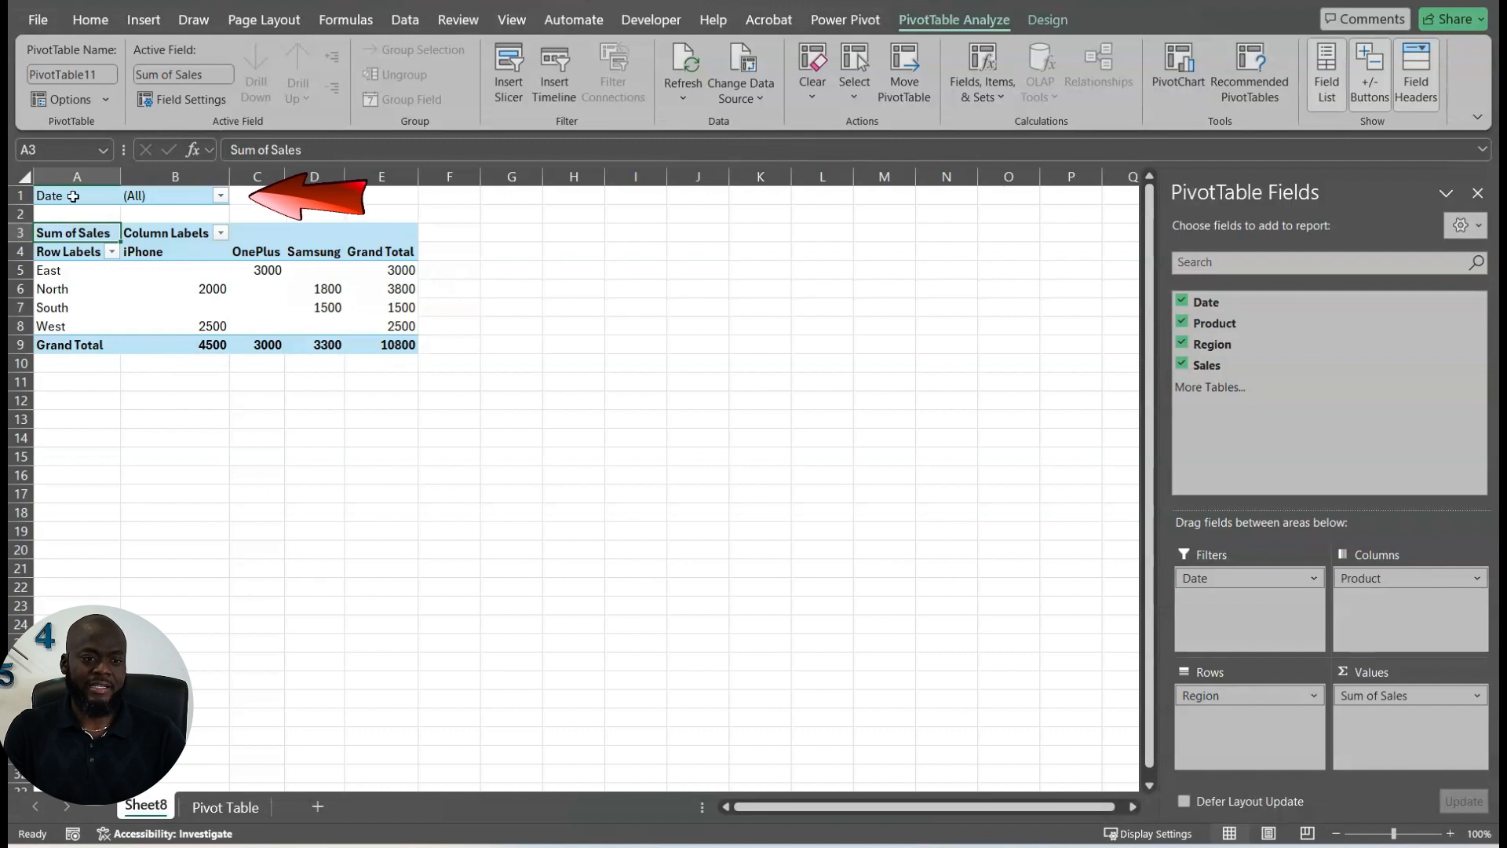
# Filter the PivotTable to the single date 1/5/2024.
pyautogui.click(222, 197)
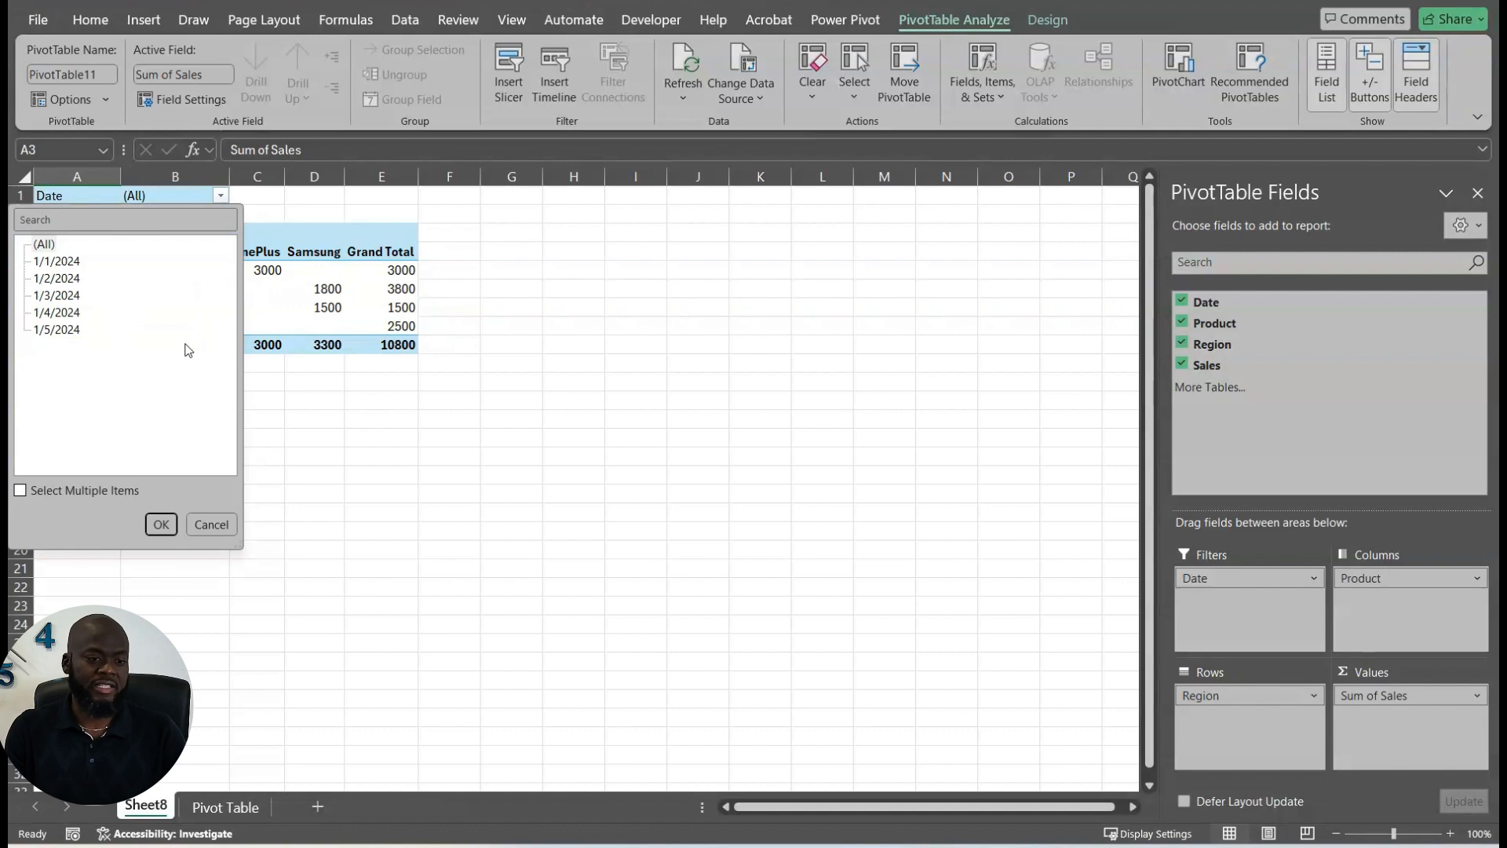
pyautogui.click(56, 330)
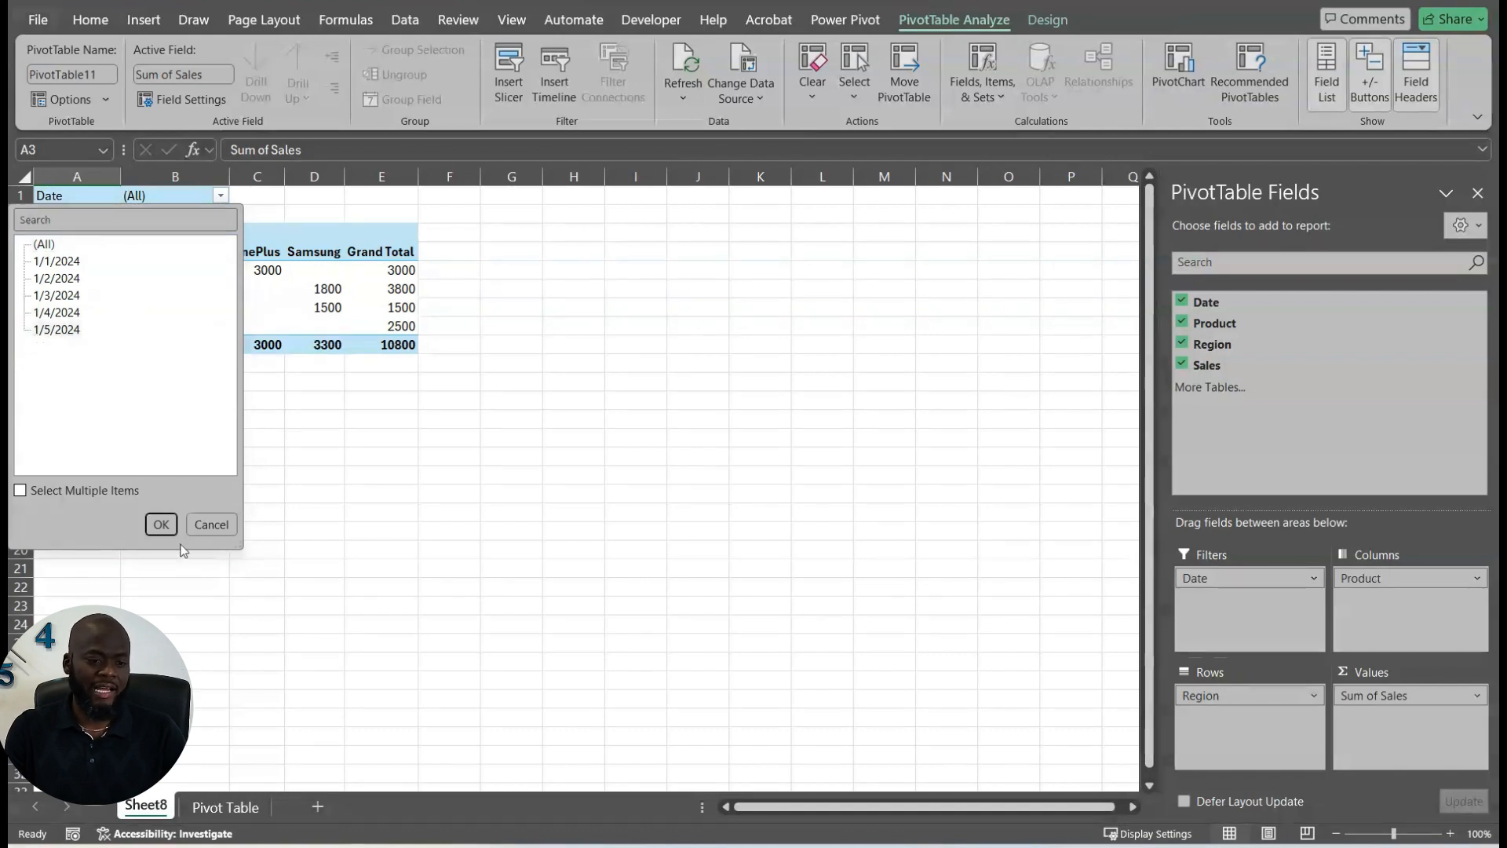
pyautogui.click(163, 525)
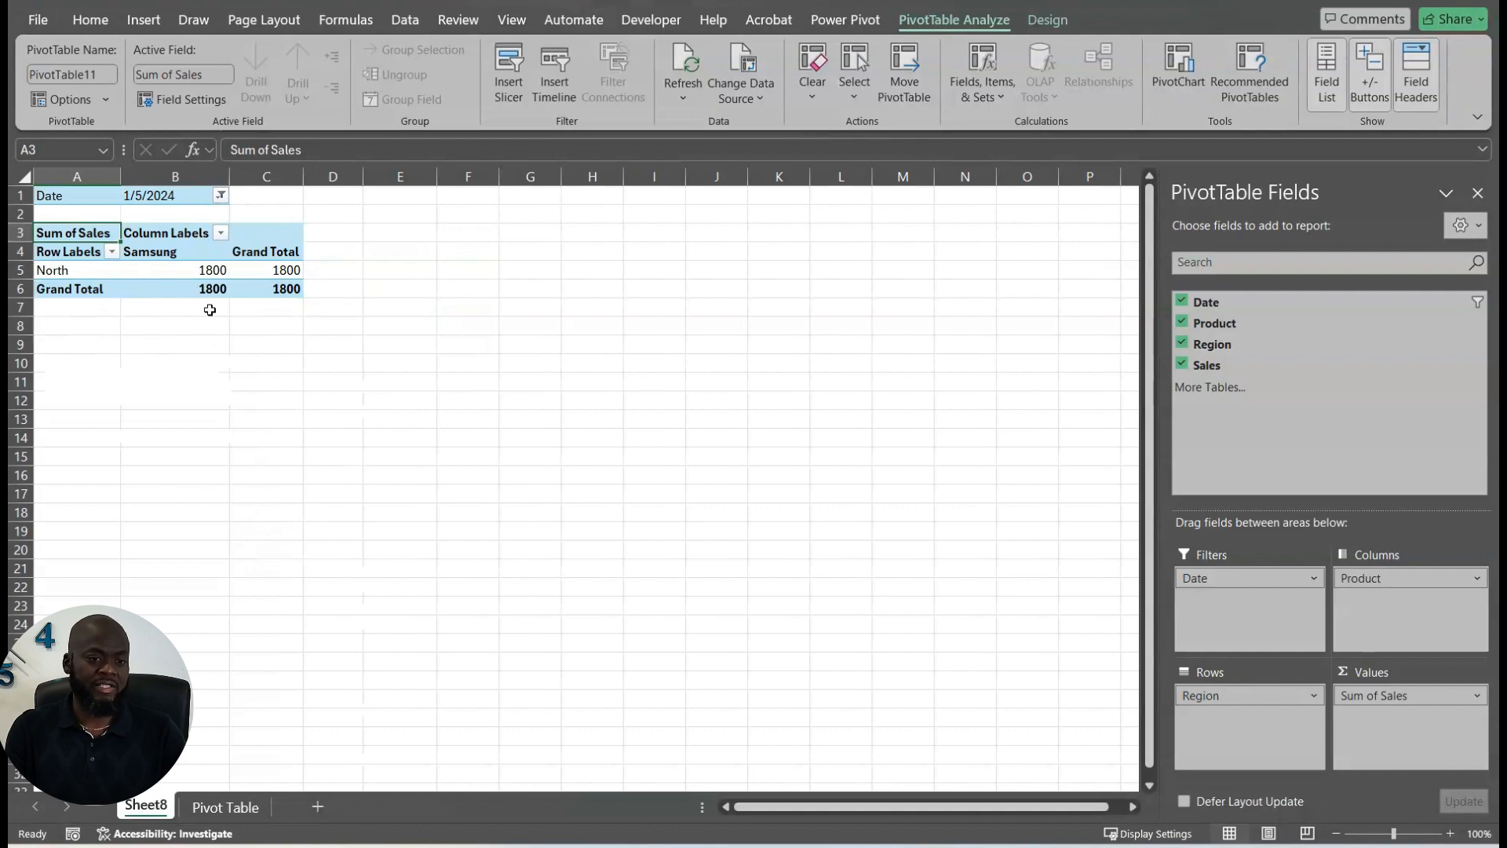
# Allow multiple items in the Date filter and limit the PivotTable to 1/3/2024 and 1/4/2024.
pyautogui.click(220, 196)
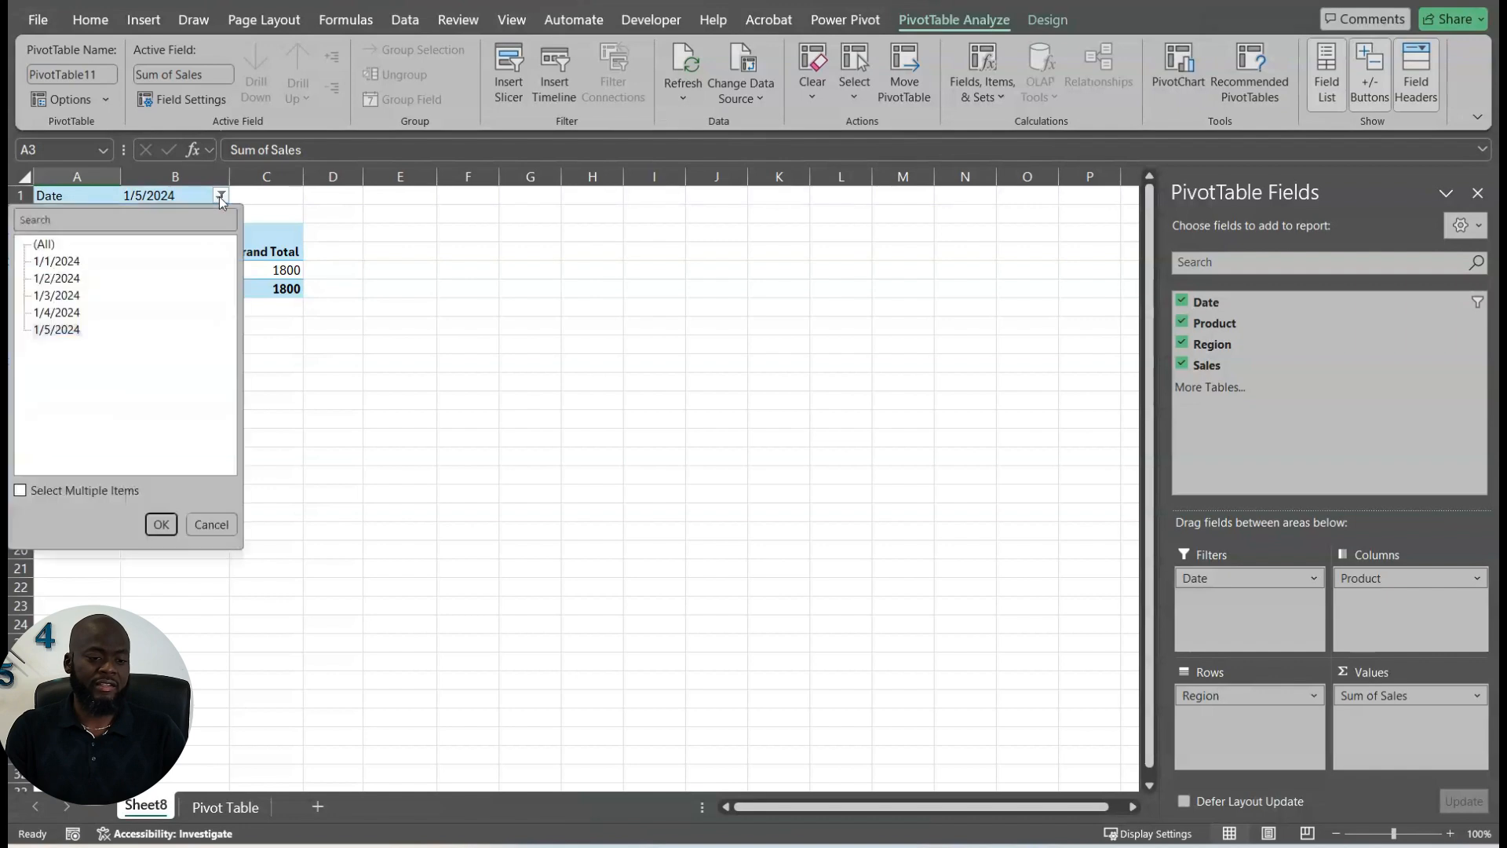
pyautogui.click(43, 245)
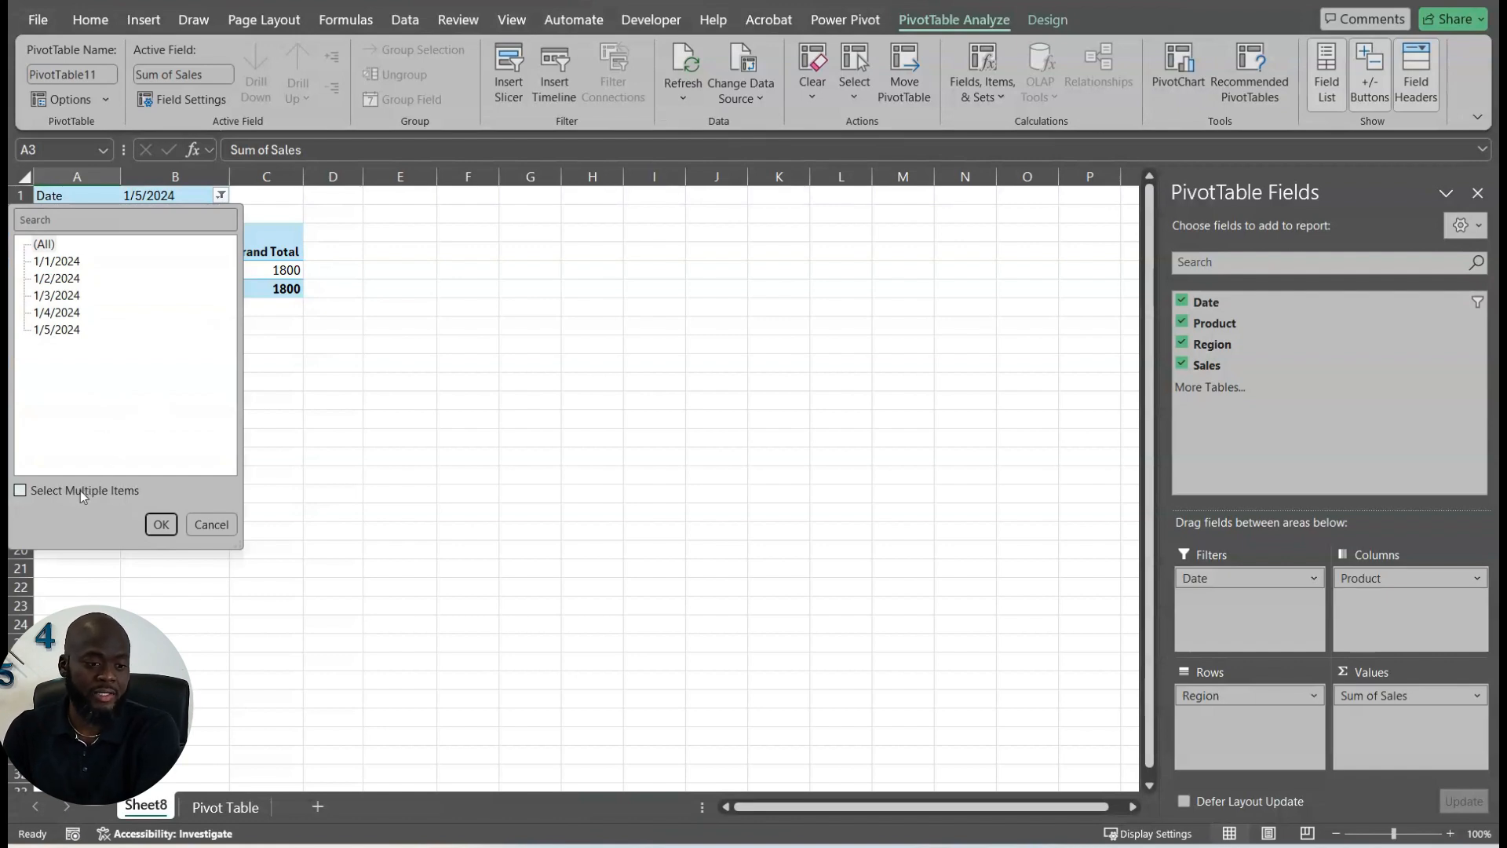
pyautogui.click(20, 491)
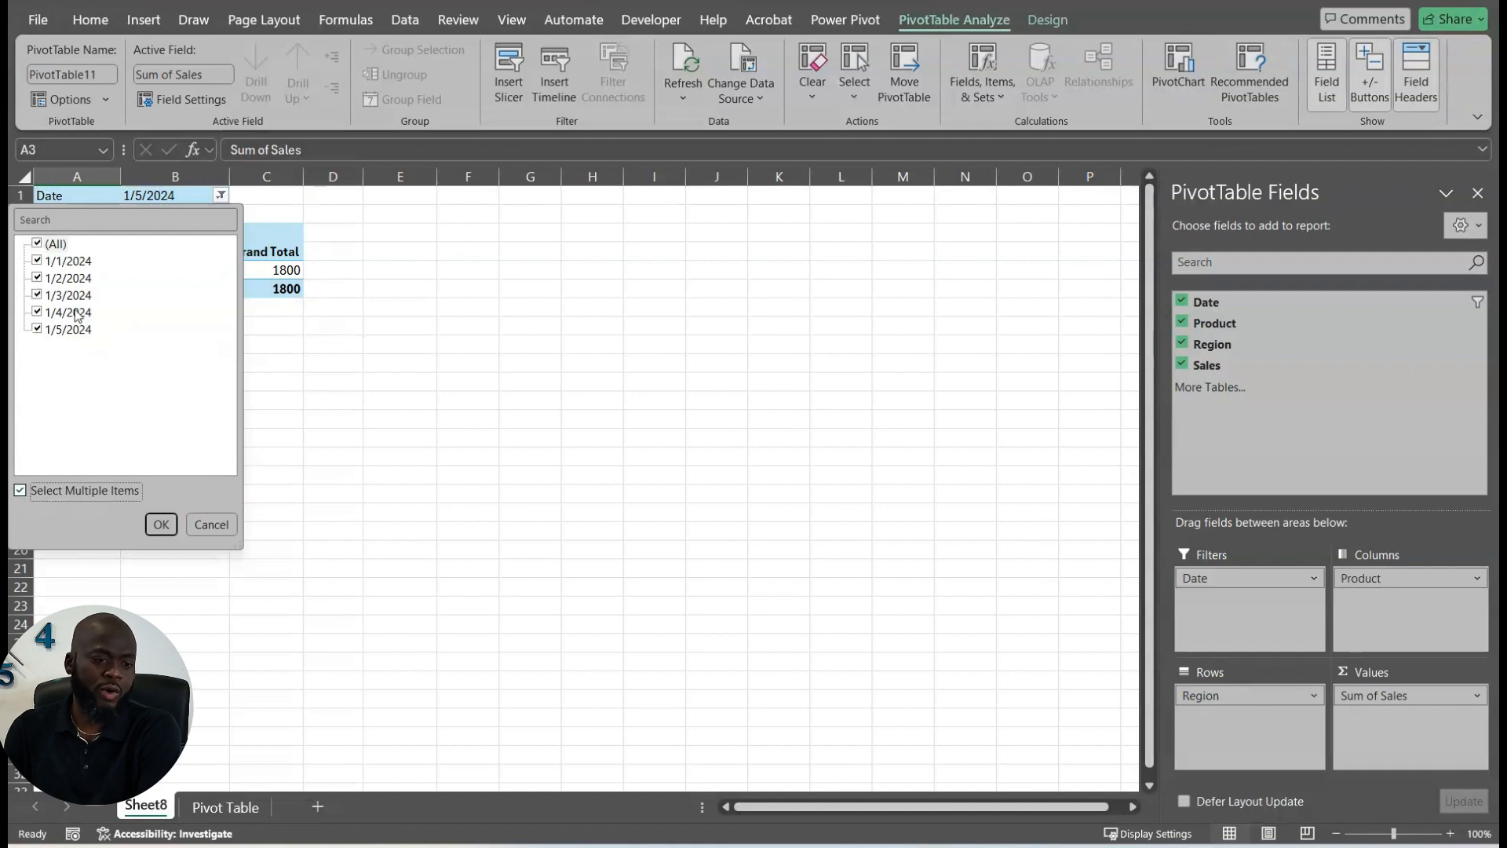
pyautogui.click(37, 245)
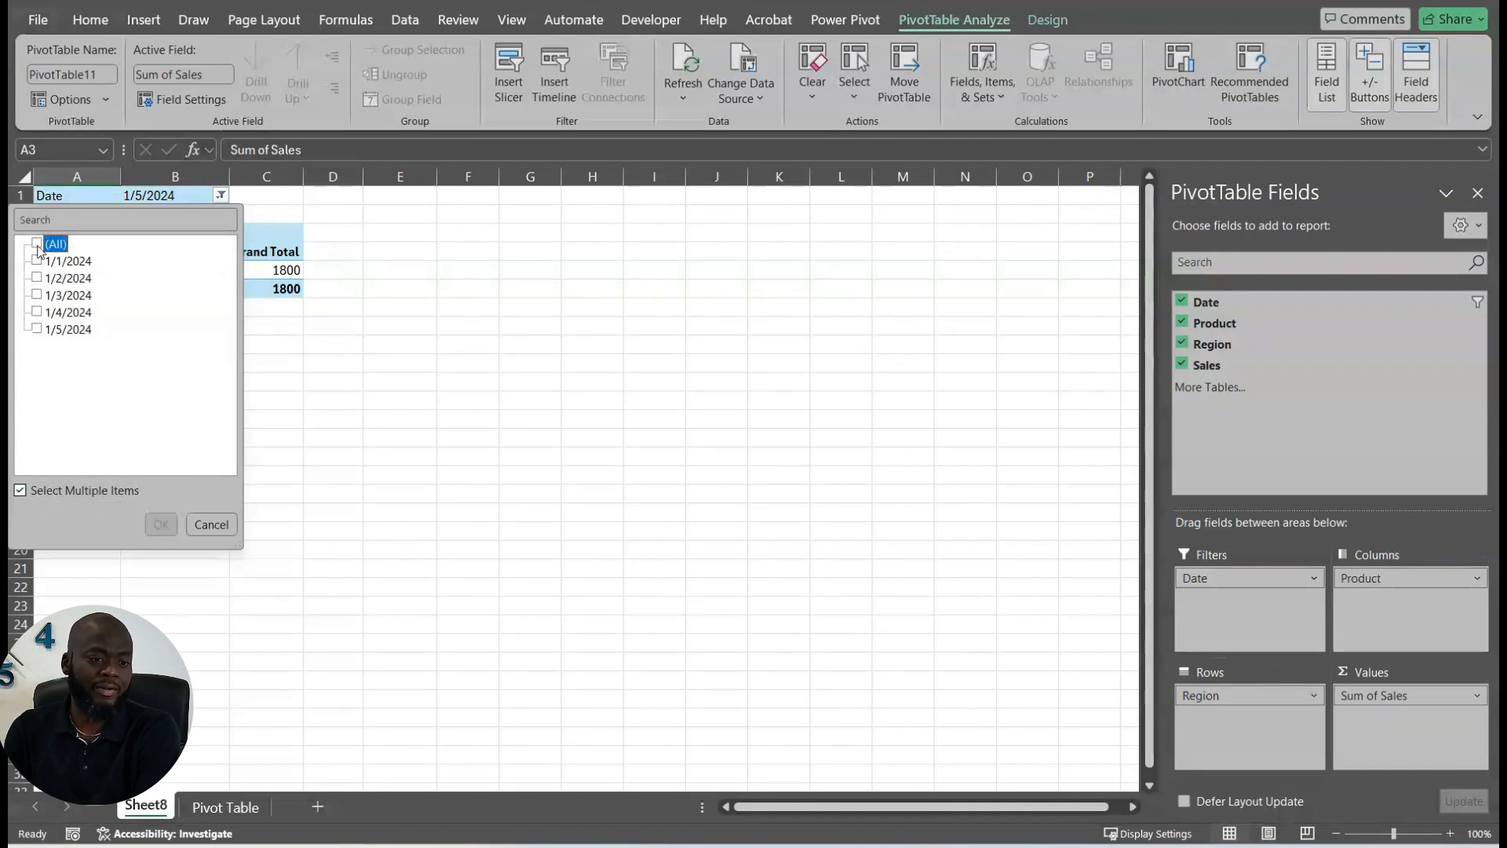
pyautogui.click(38, 296)
pyautogui.click(38, 312)
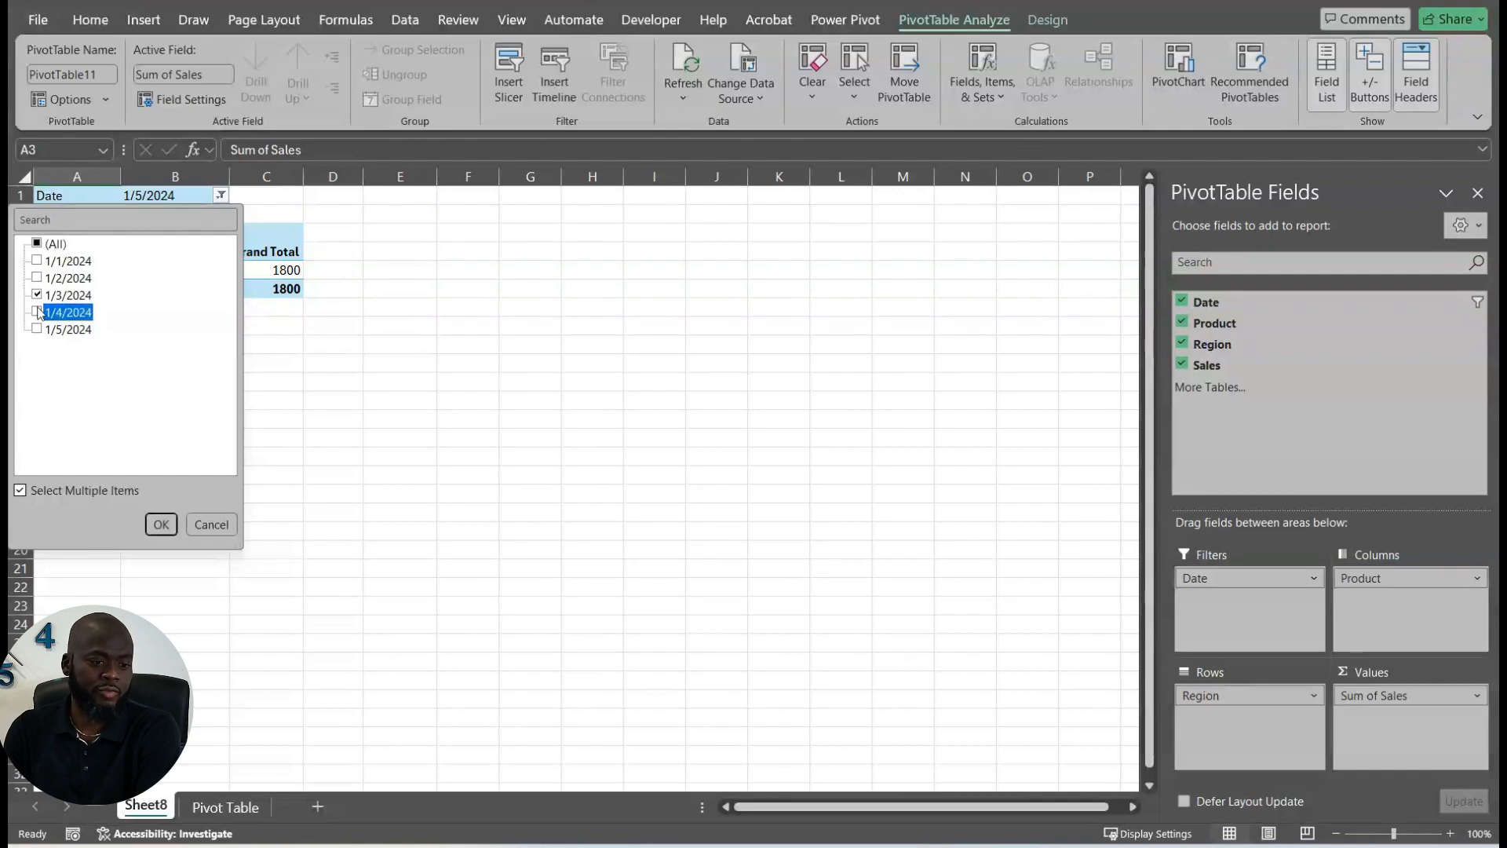
pyautogui.click(161, 525)
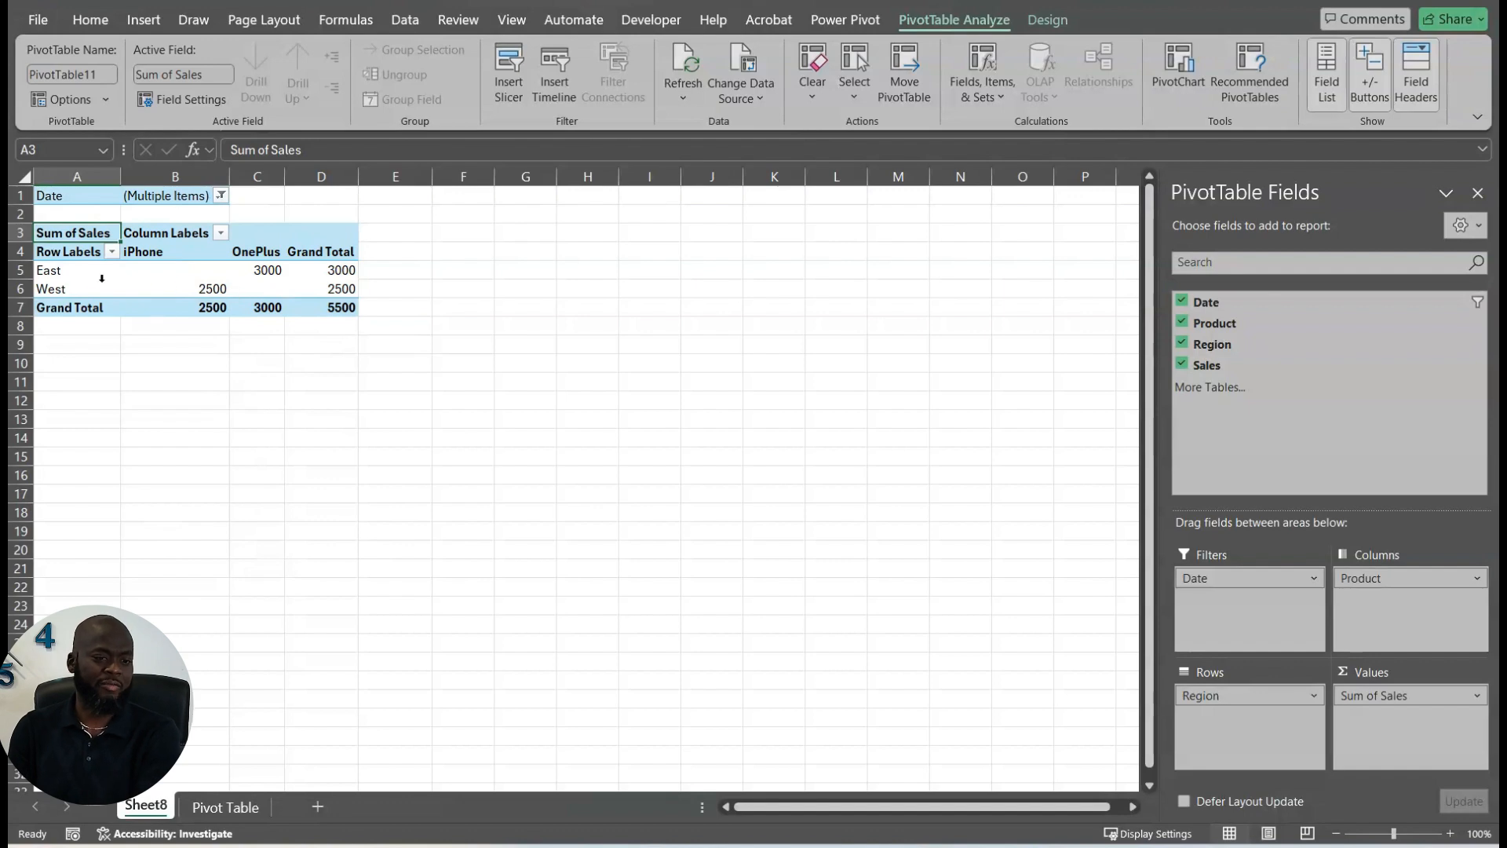
# Reset the Date filter to include all dates.
pyautogui.click(221, 195)
pyautogui.click(44, 247)
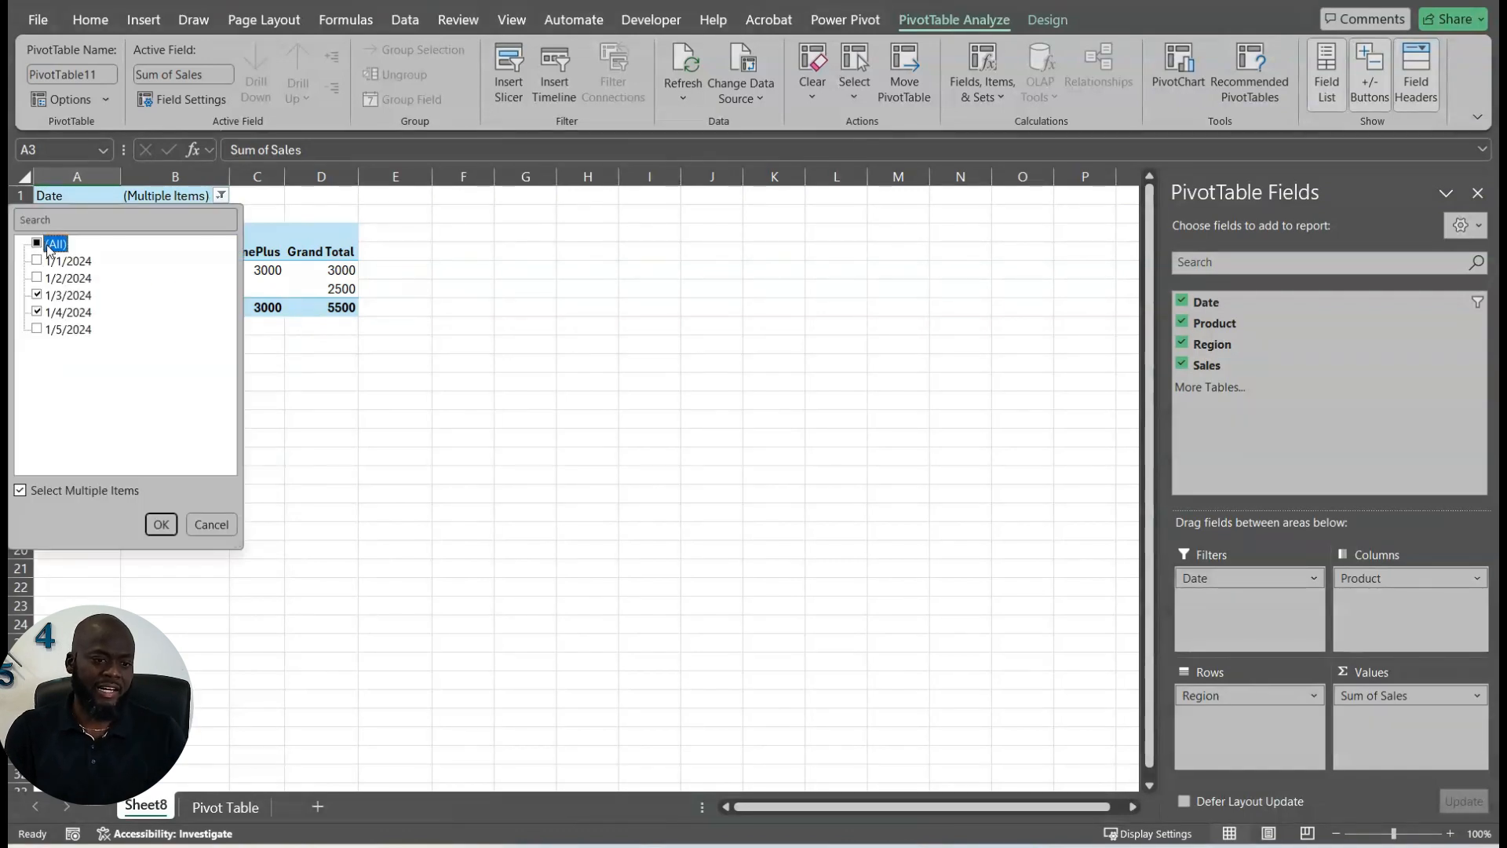
pyautogui.click(55, 244)
pyautogui.click(161, 524)
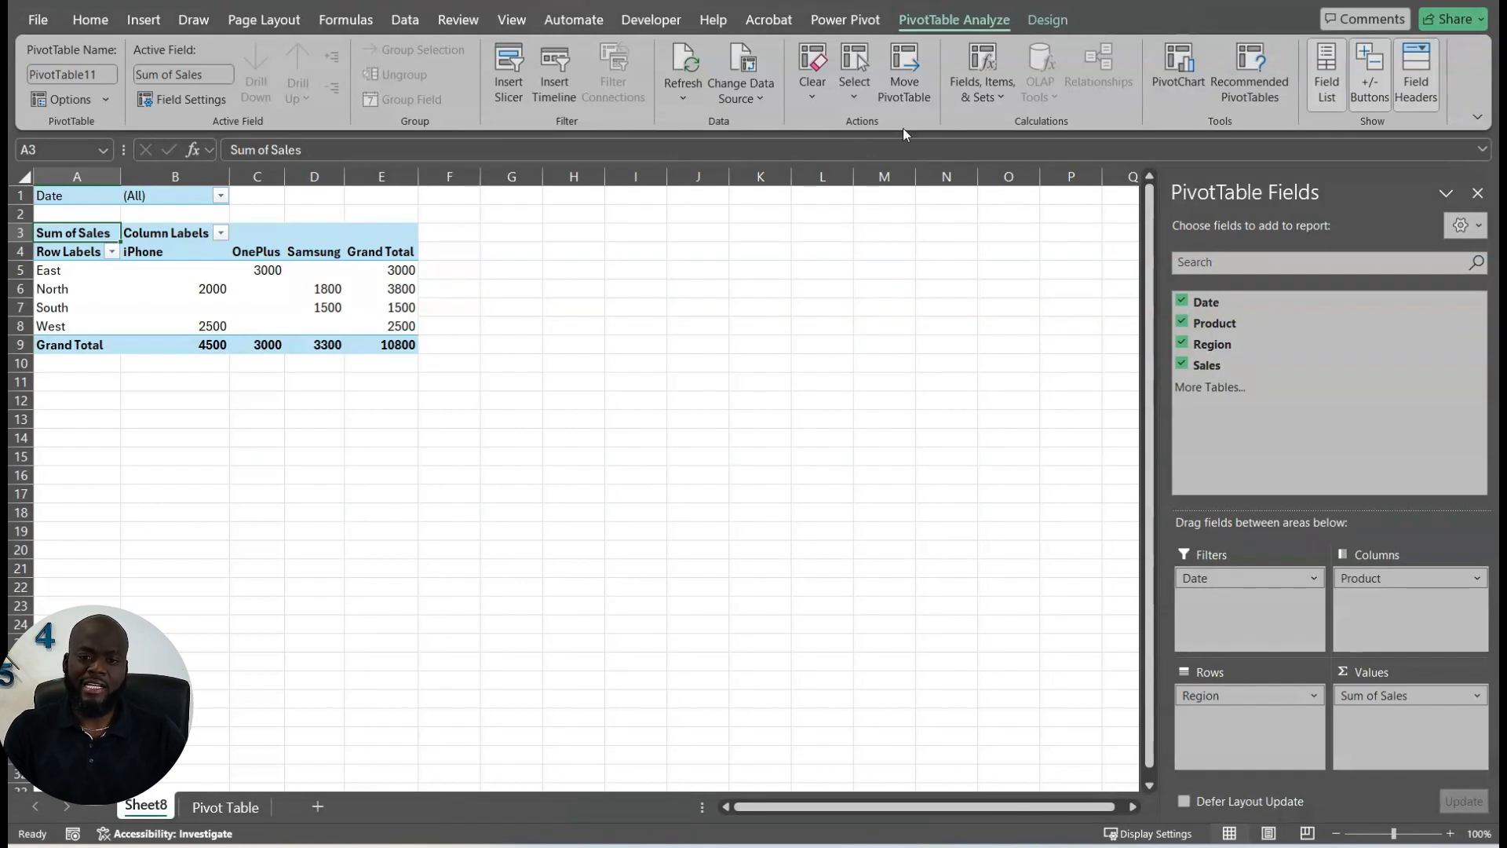
# Insert slicers for the Product and Region fields of the PivotTable.
pyautogui.click(510, 84)
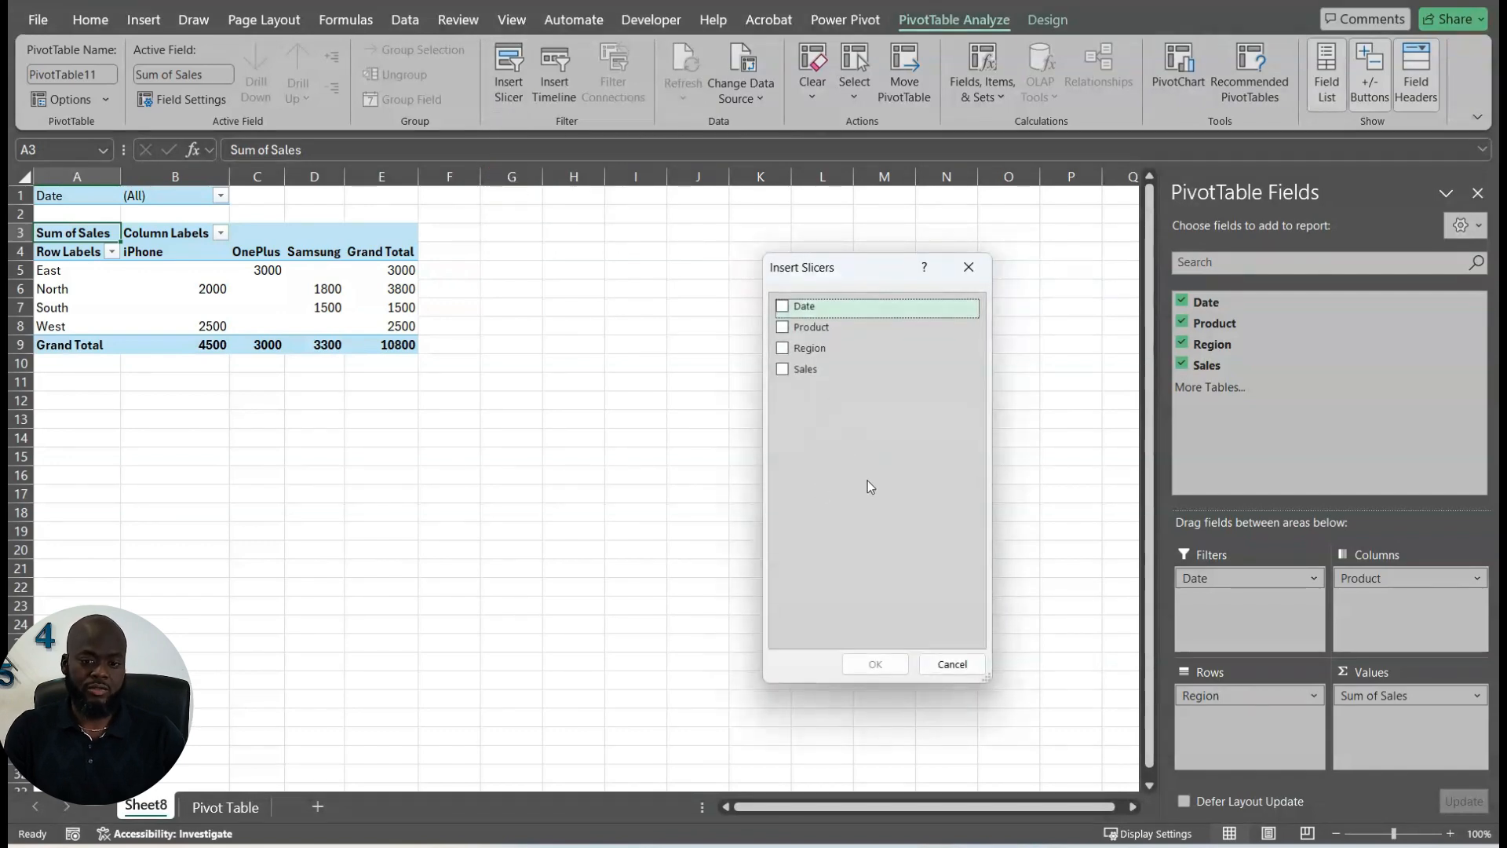
pyautogui.click(787, 327)
pyautogui.click(784, 350)
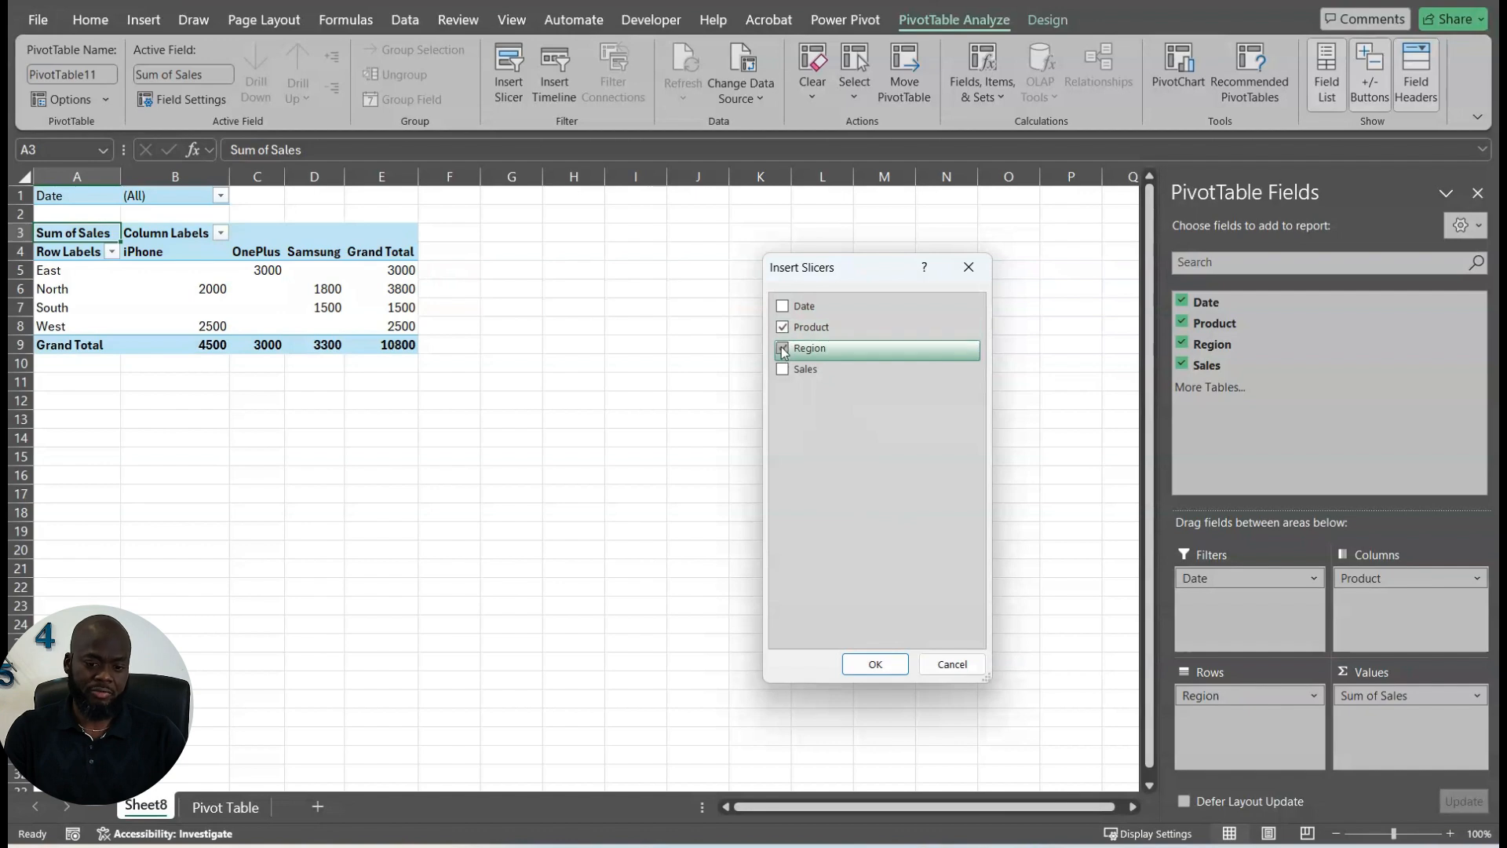
pyautogui.click(875, 665)
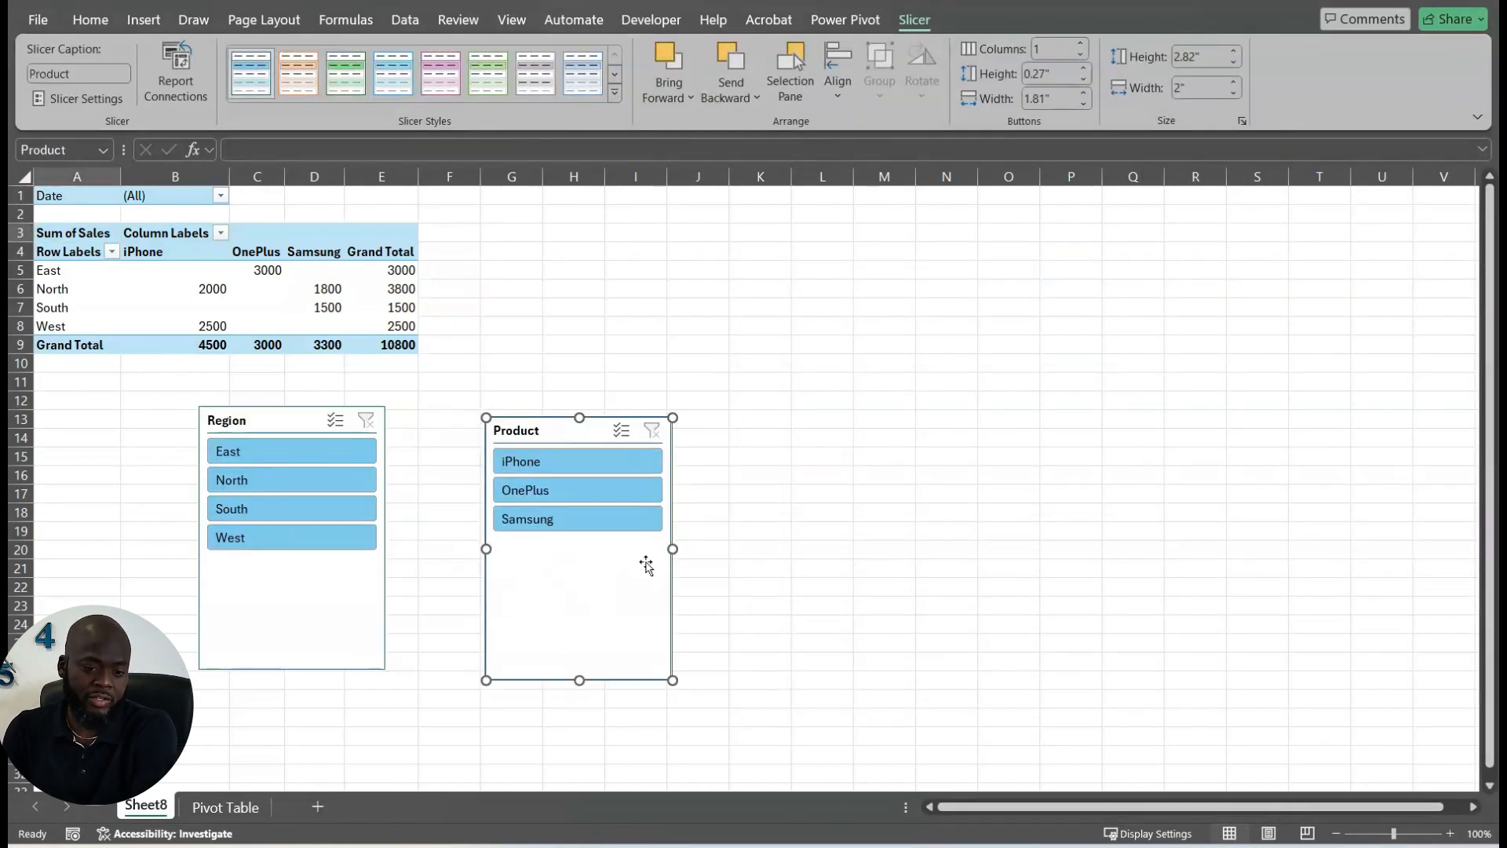
# Use the Product slicer to filter by iPhone, OnePlus and Samsung in turn, and clear the slicer's filter.
pyautogui.click(559, 466)
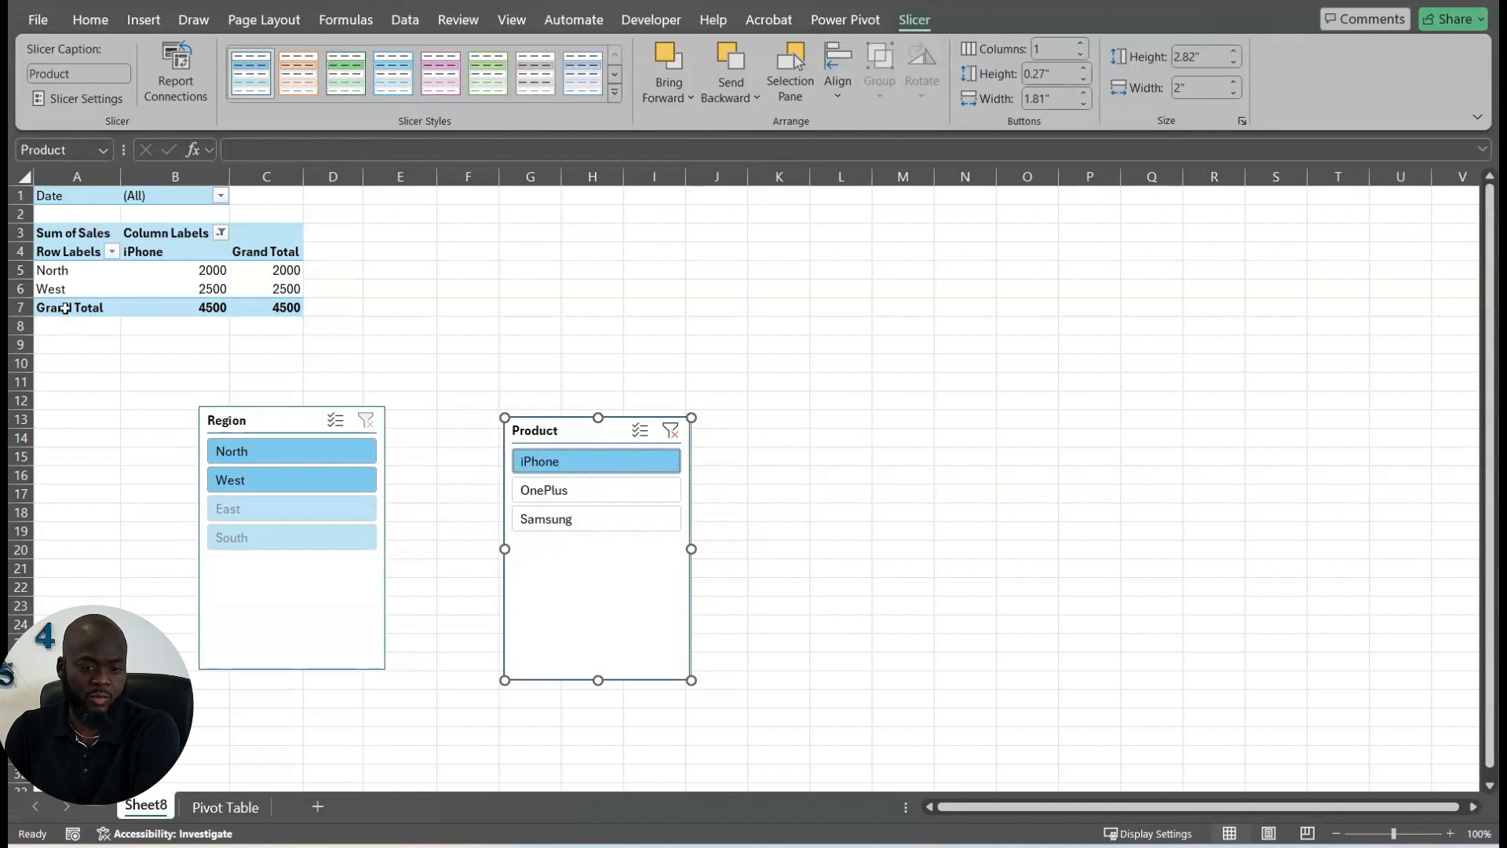
pyautogui.click(569, 492)
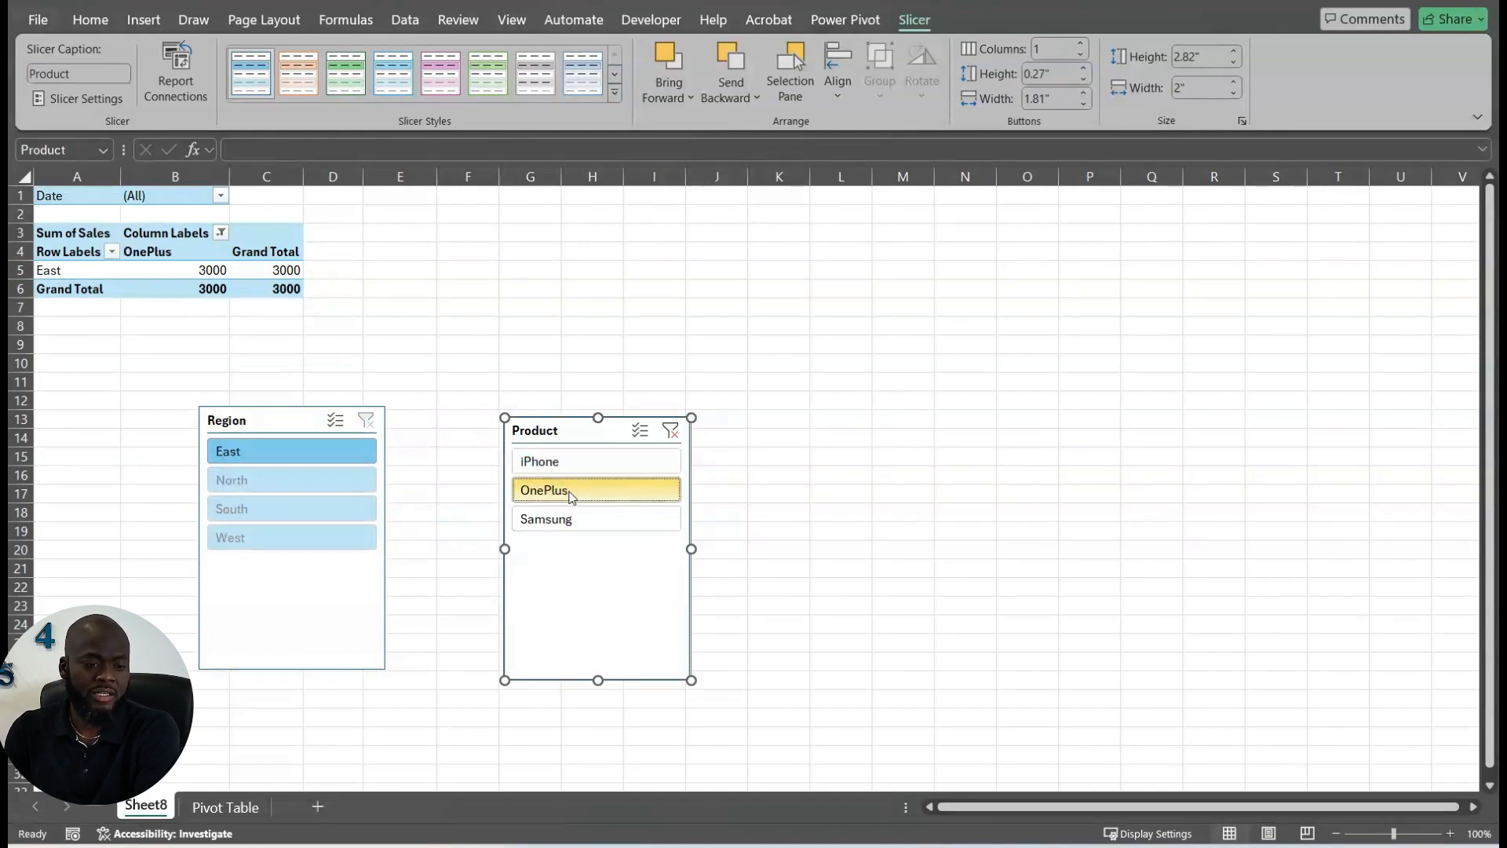
pyautogui.click(559, 518)
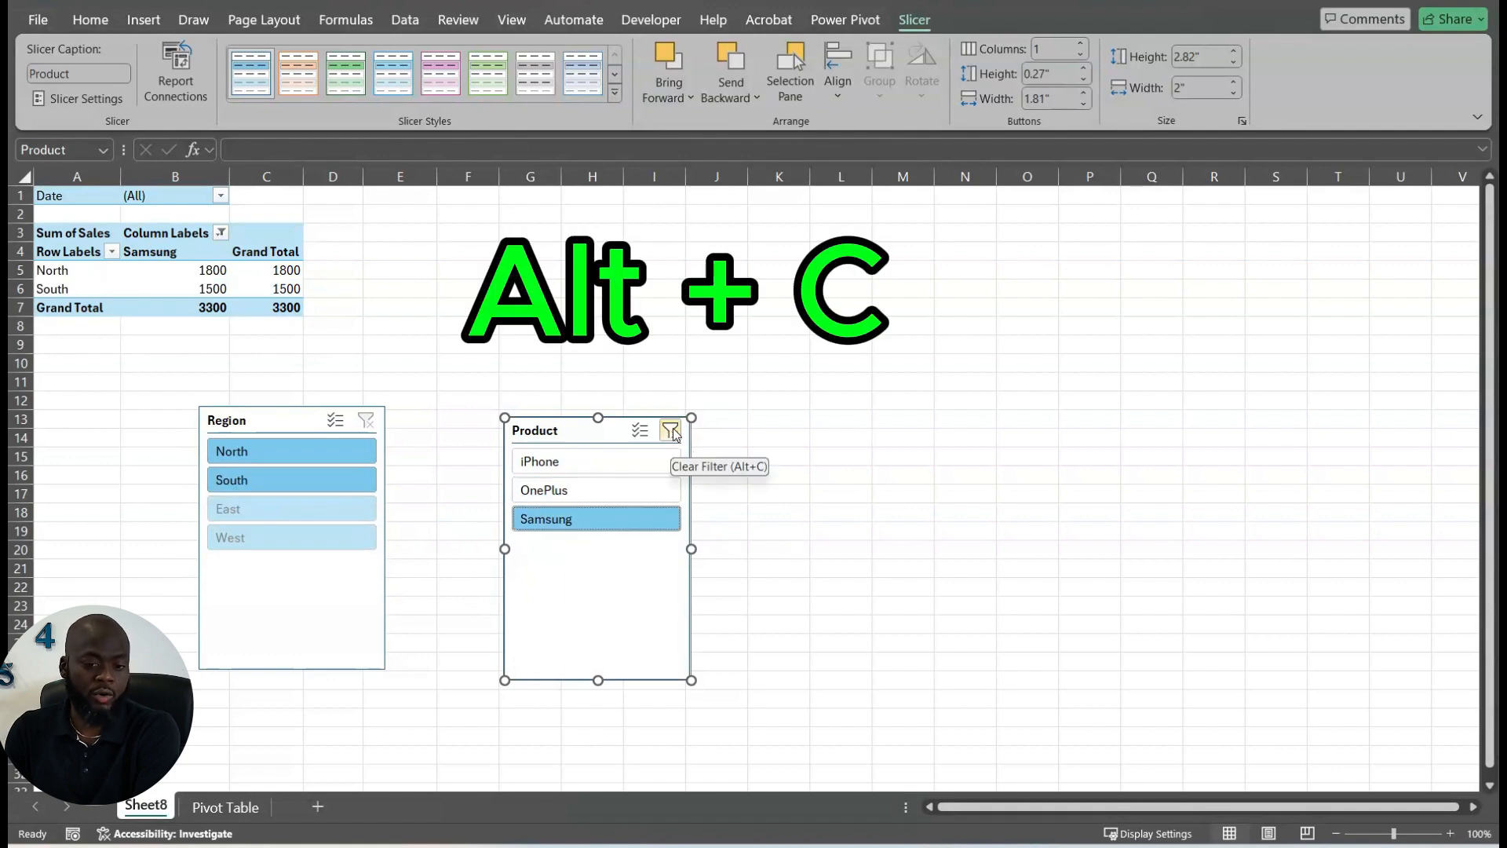
pyautogui.hotkey('alt', 'c')
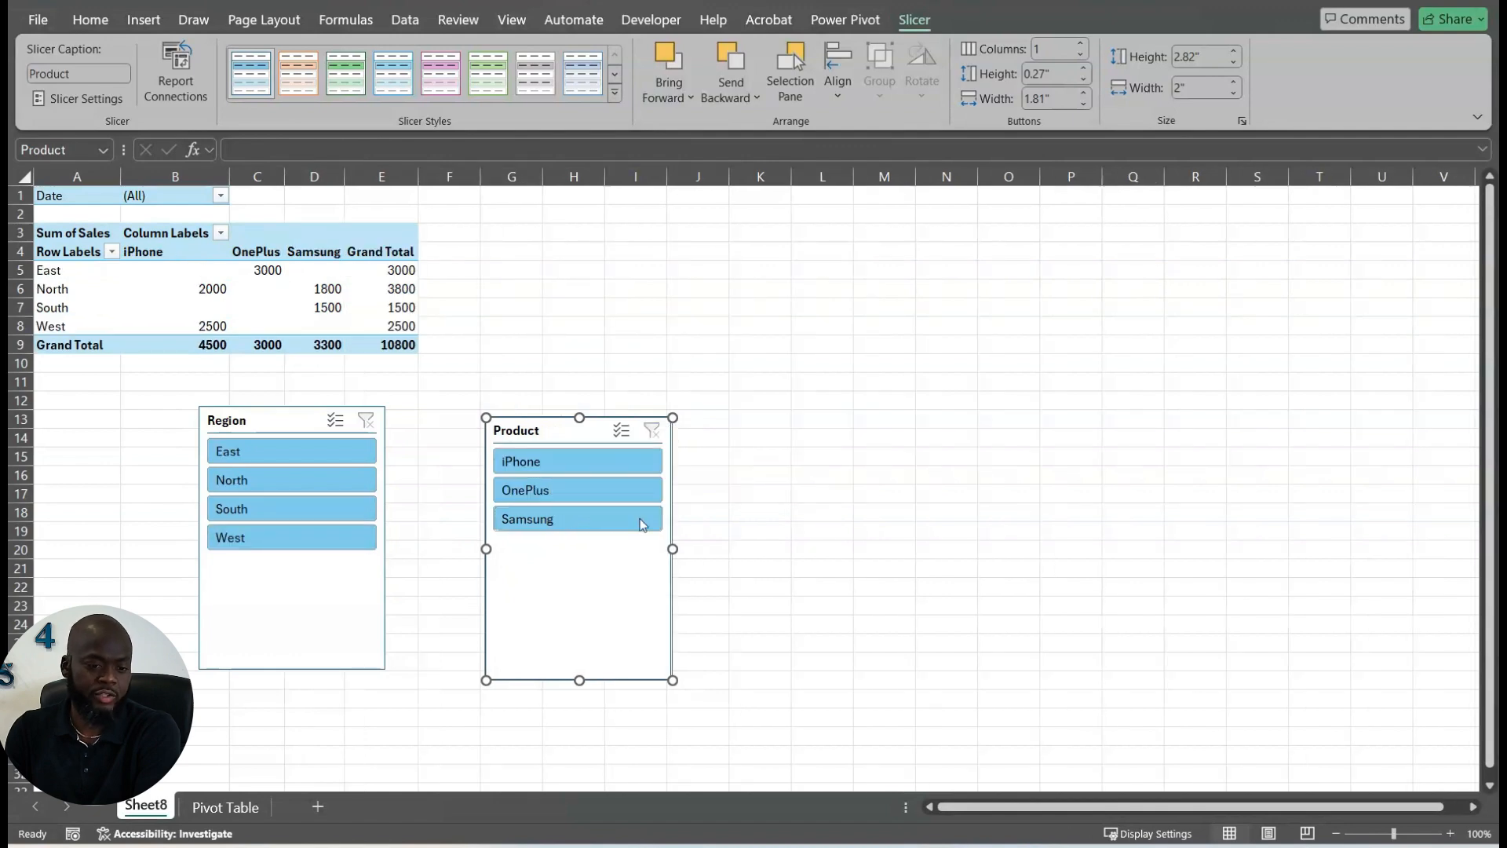
# Use the Region slicer to filter by West, South, North and East individually, and clear the slicer's filter.
pyautogui.click(233, 542)
pyautogui.click(239, 511)
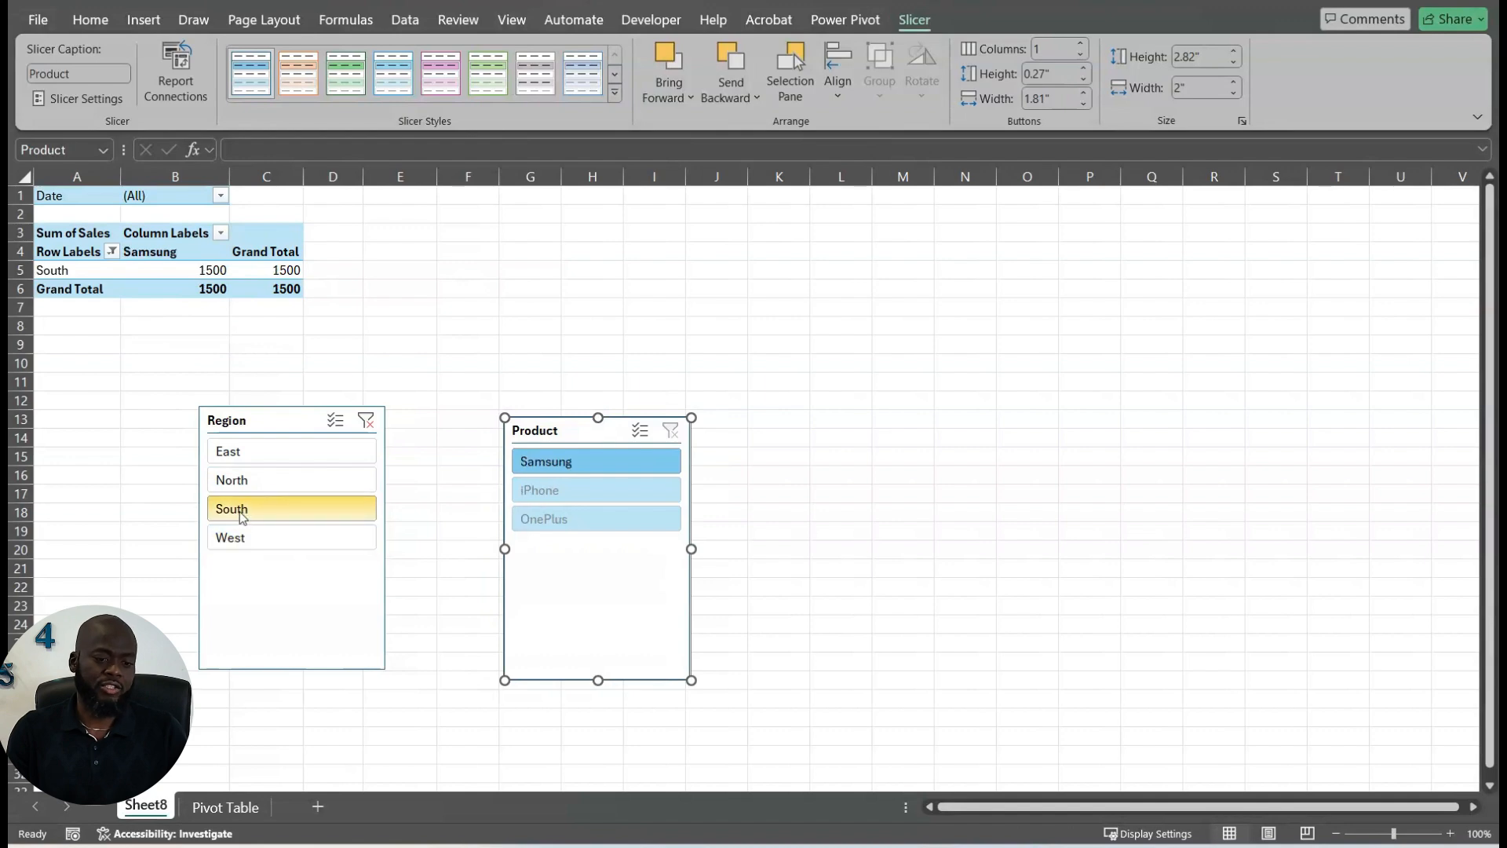
pyautogui.click(369, 424)
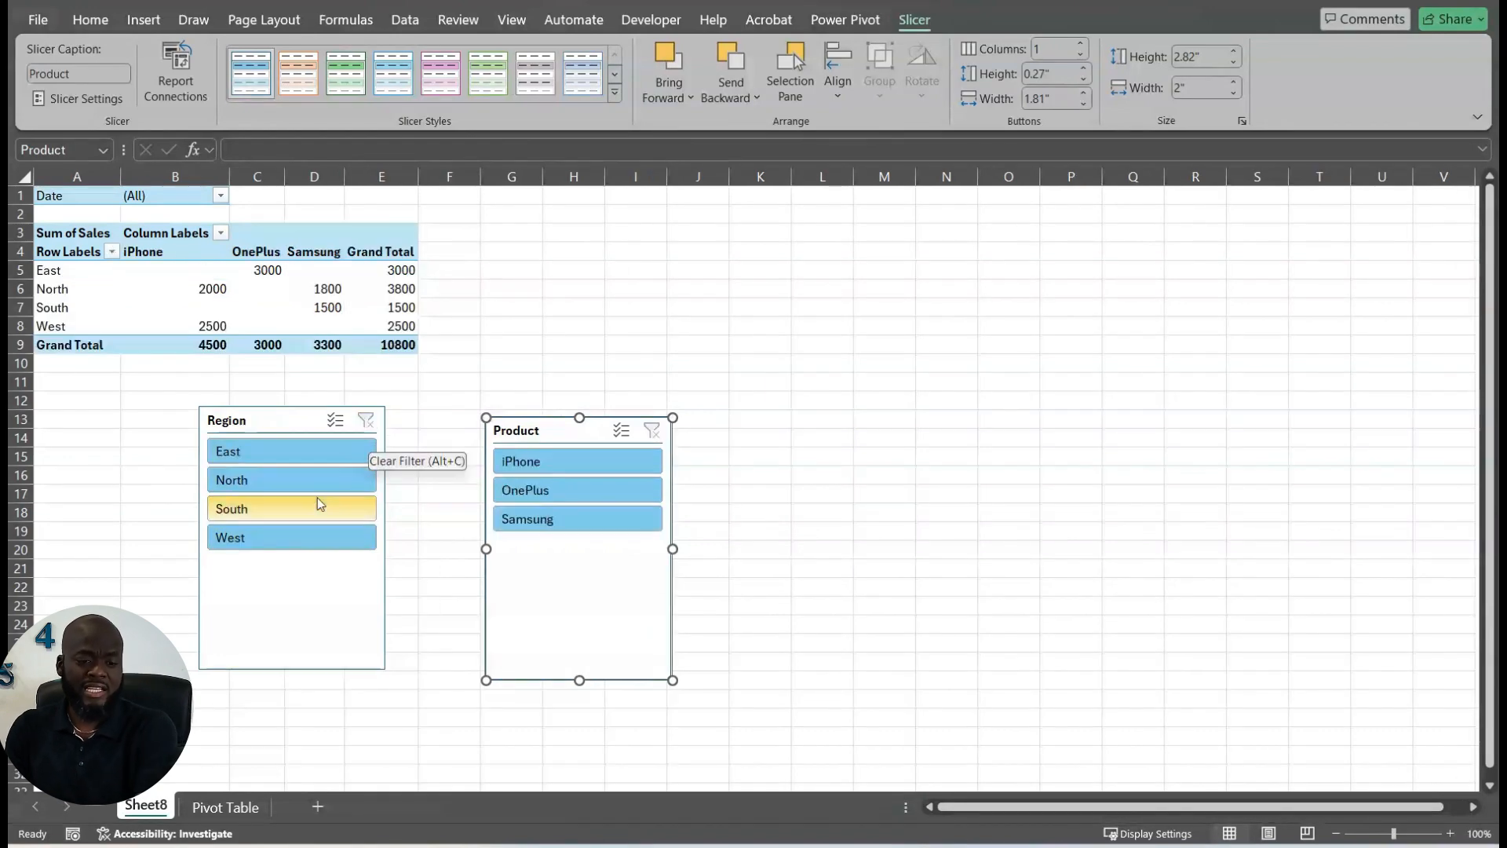
pyautogui.click(259, 509)
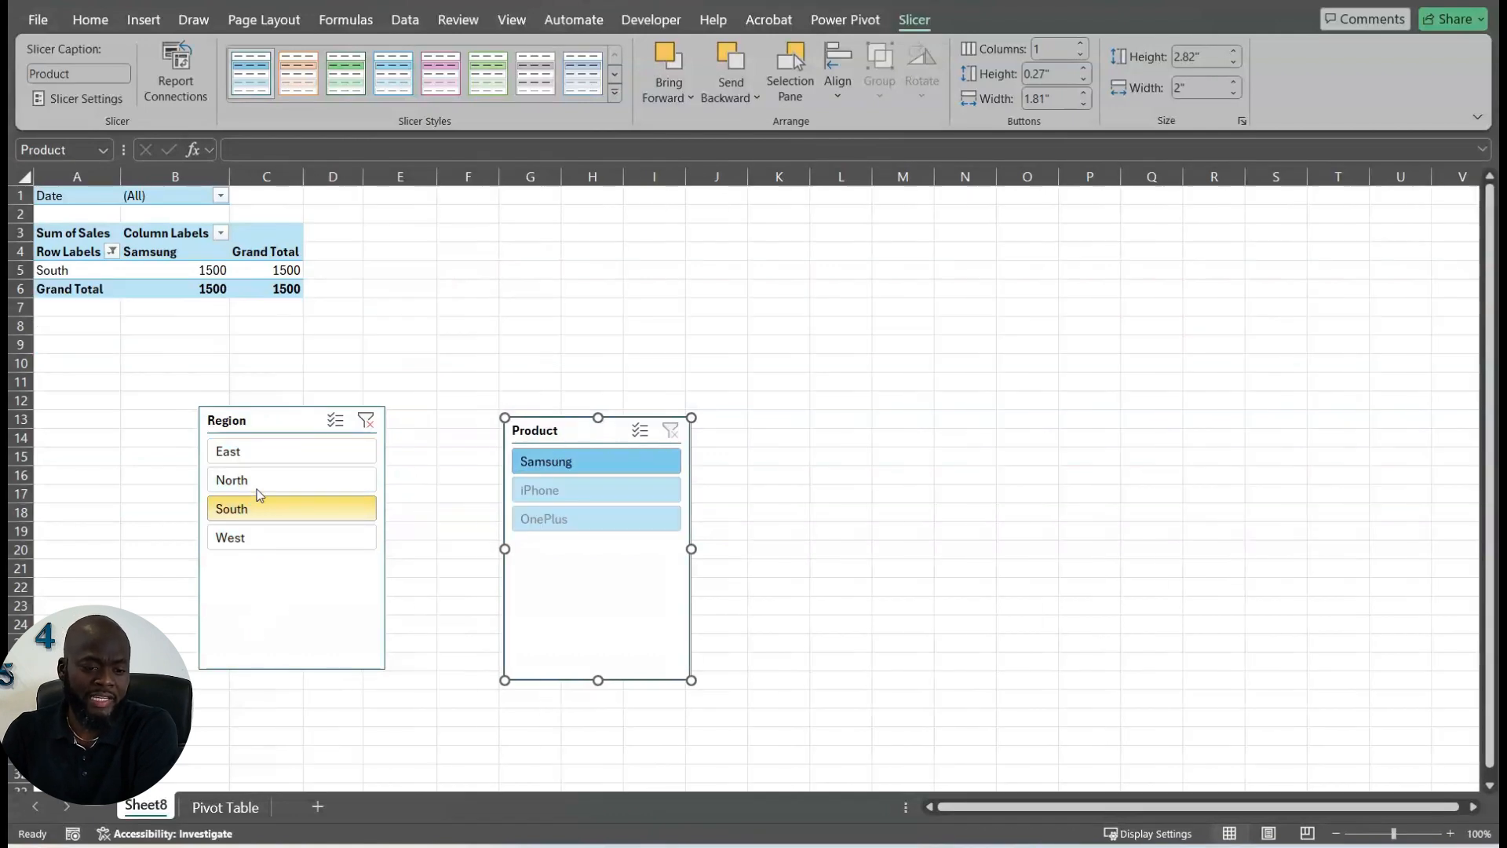
pyautogui.click(261, 480)
pyautogui.click(257, 462)
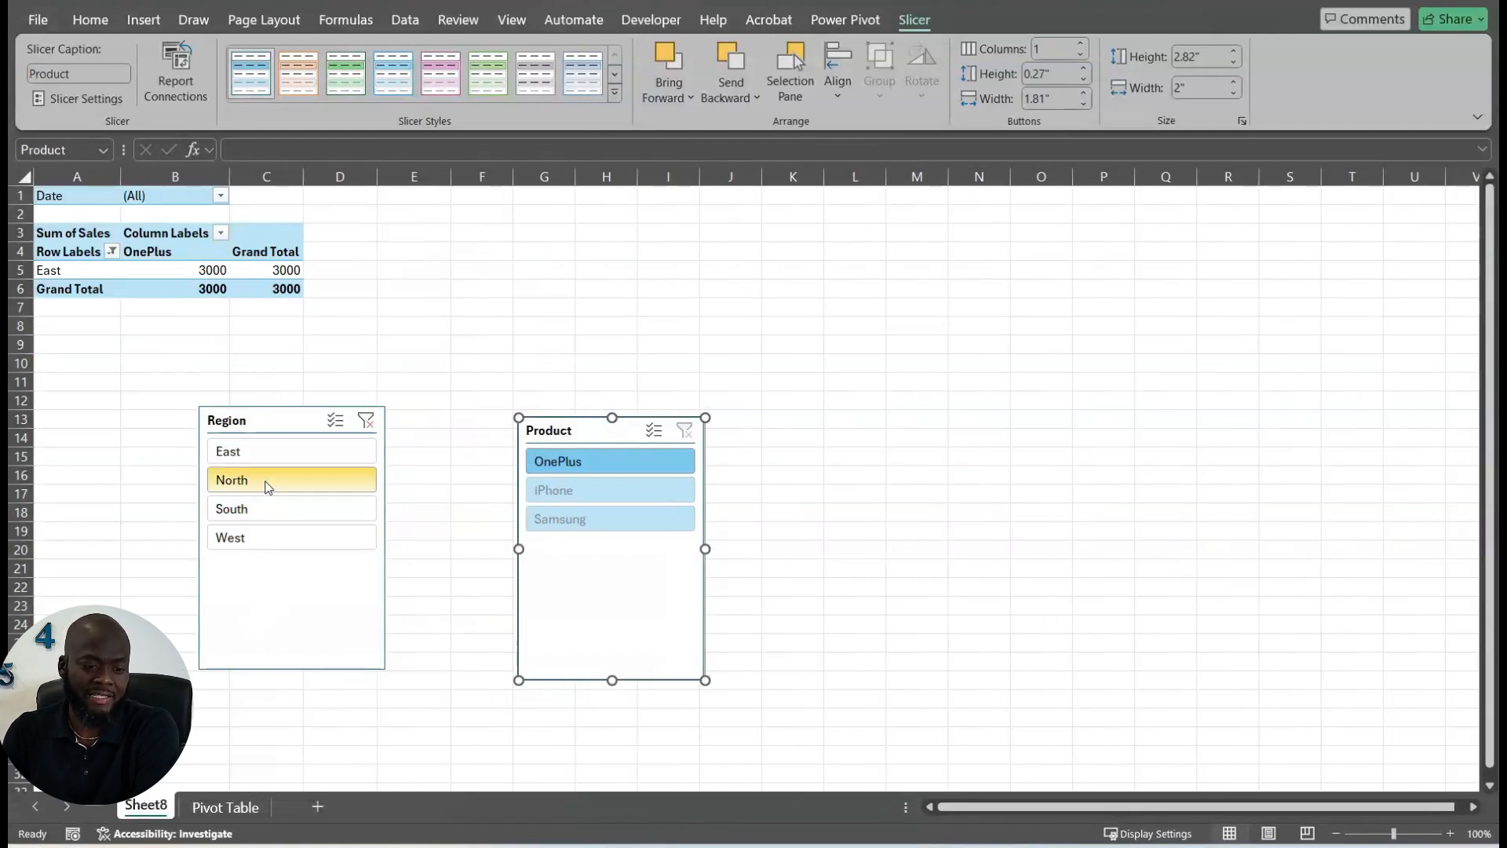
pyautogui.click(267, 480)
pyautogui.click(366, 420)
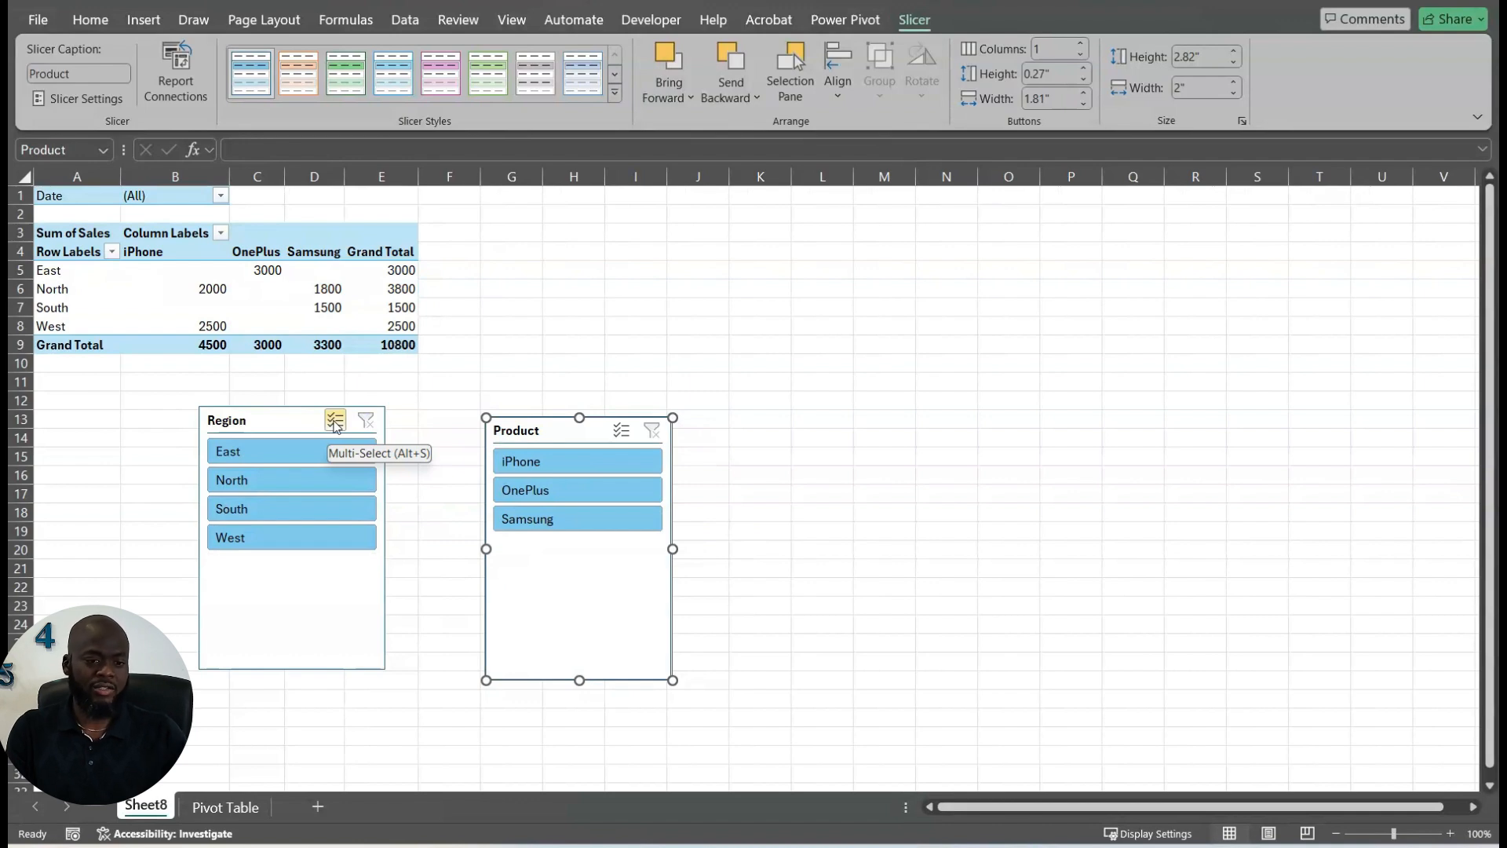
# Enable multi-select on the Region slicer and try excluding North and South from the PivotTable.
pyautogui.click(335, 424)
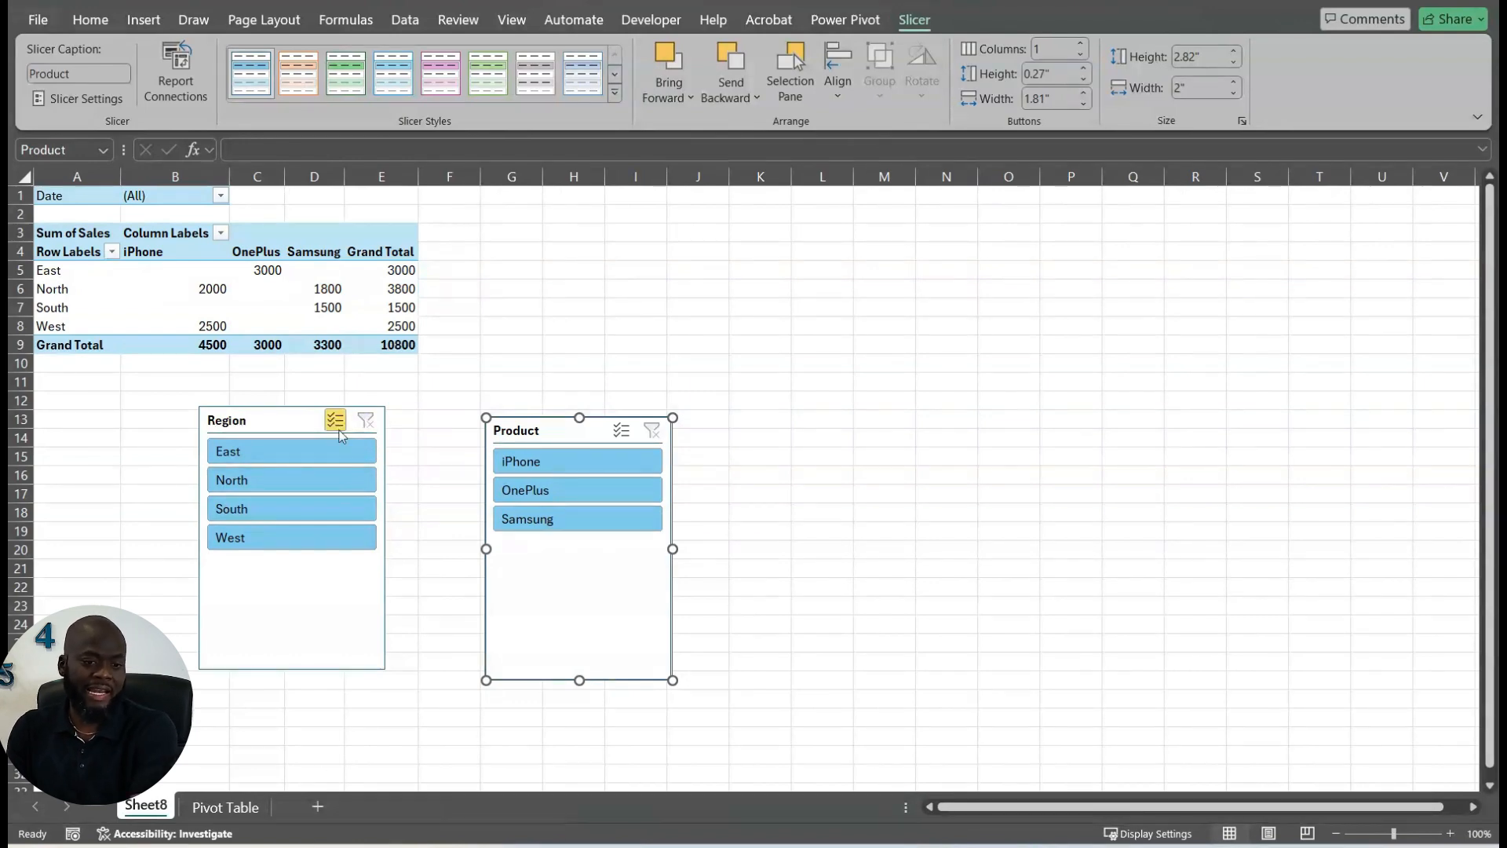
pyautogui.click(276, 482)
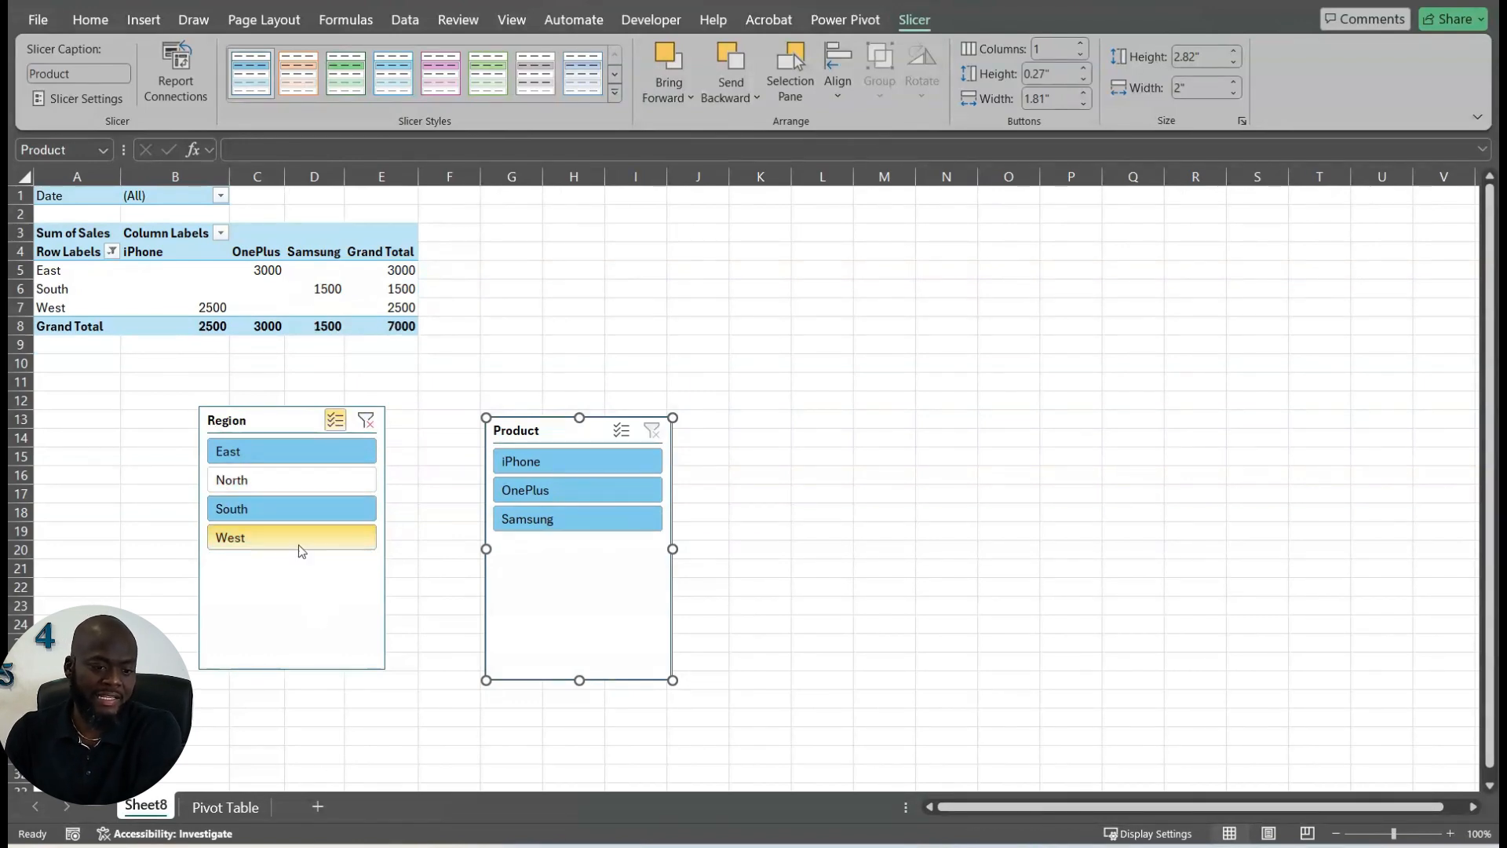
pyautogui.click(276, 510)
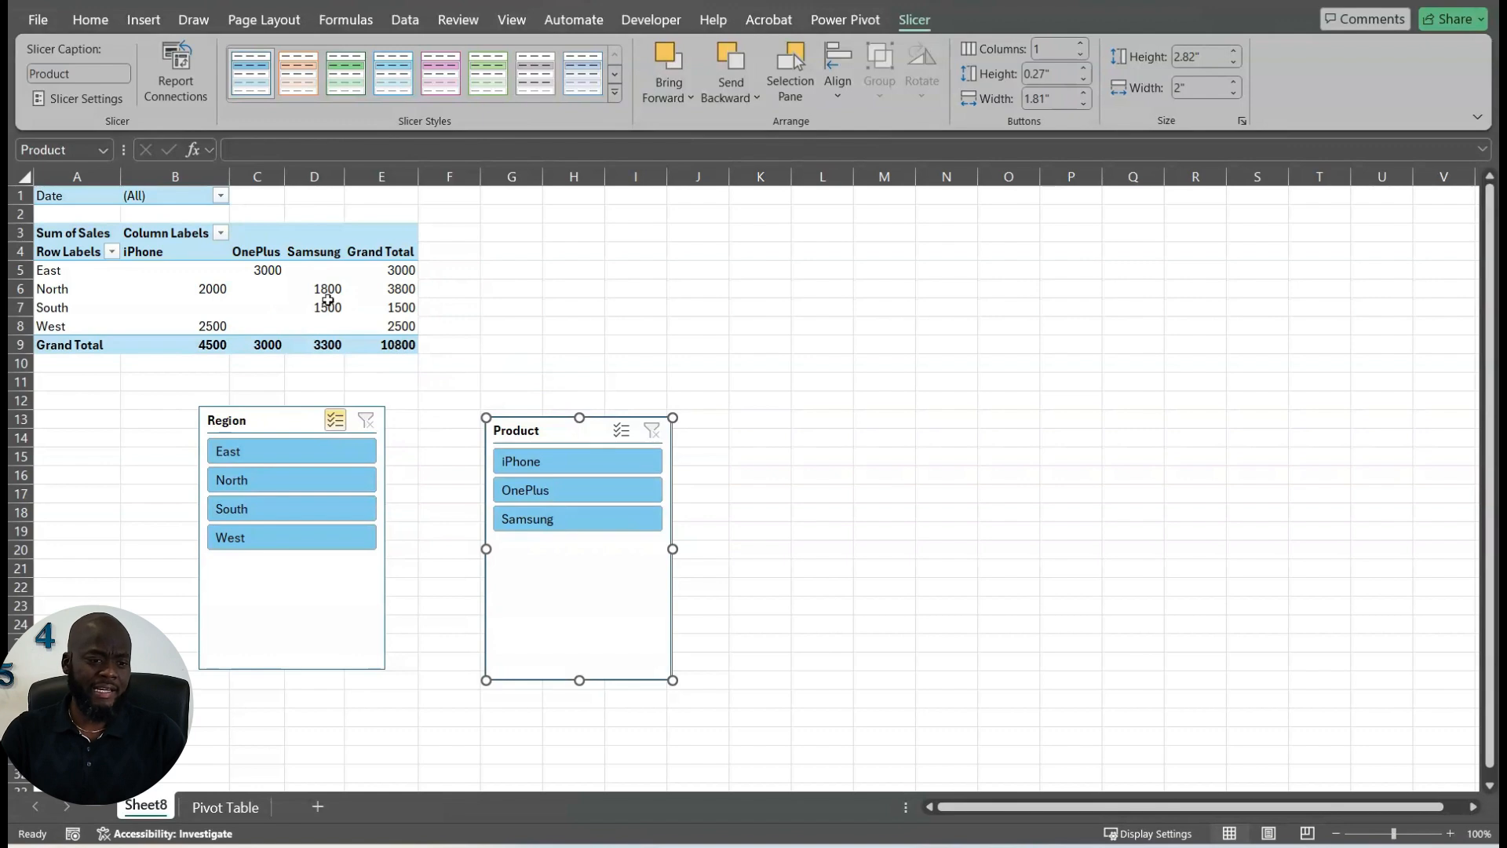
# Apply the blue Medium PivotTable style with a solid dark blue header to the sales PivotTable.
pyautogui.click(370, 304)
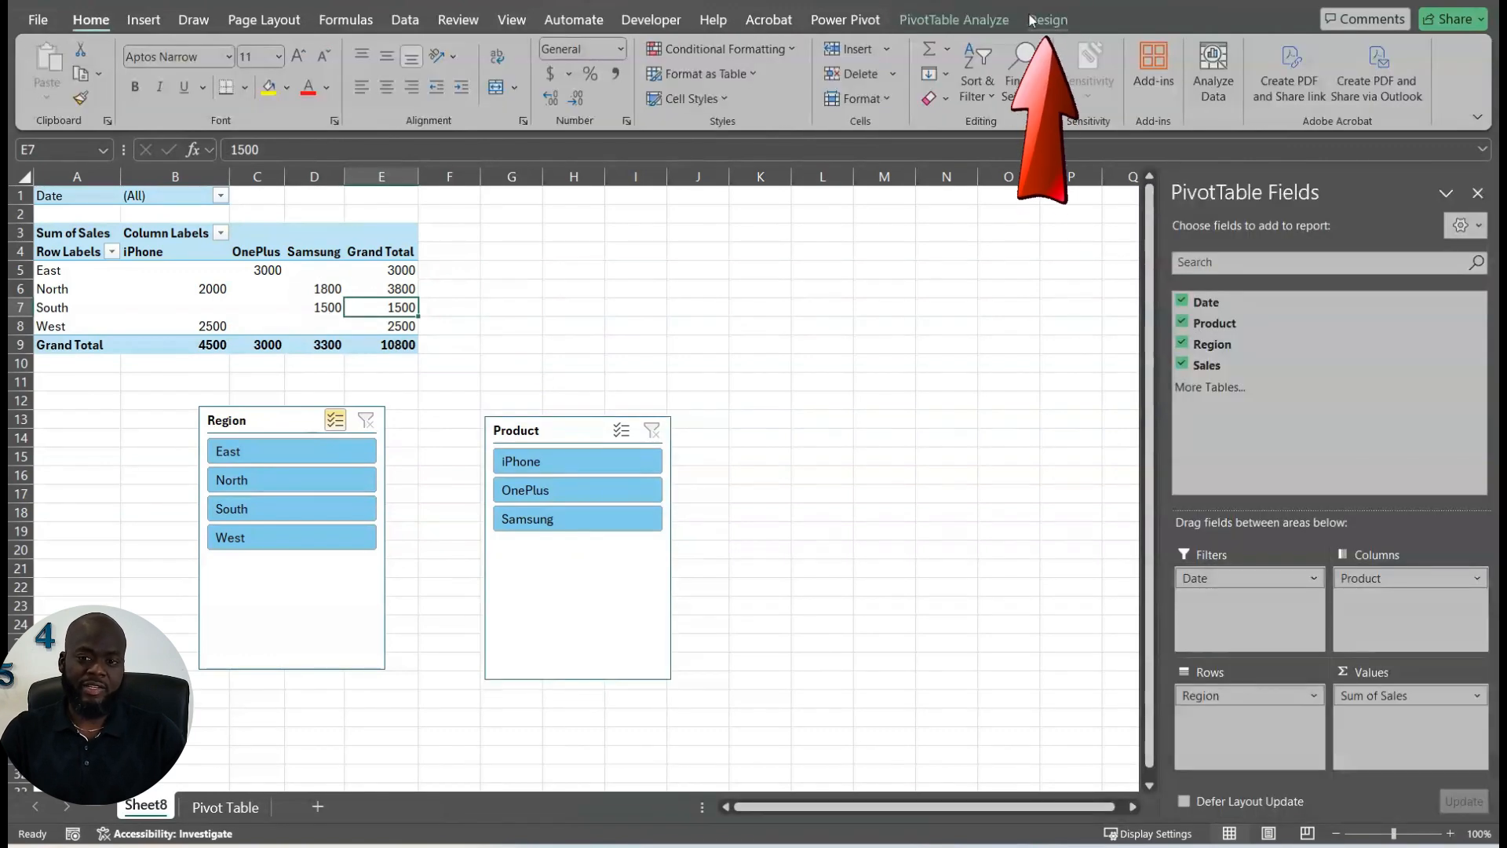
pyautogui.click(1050, 22)
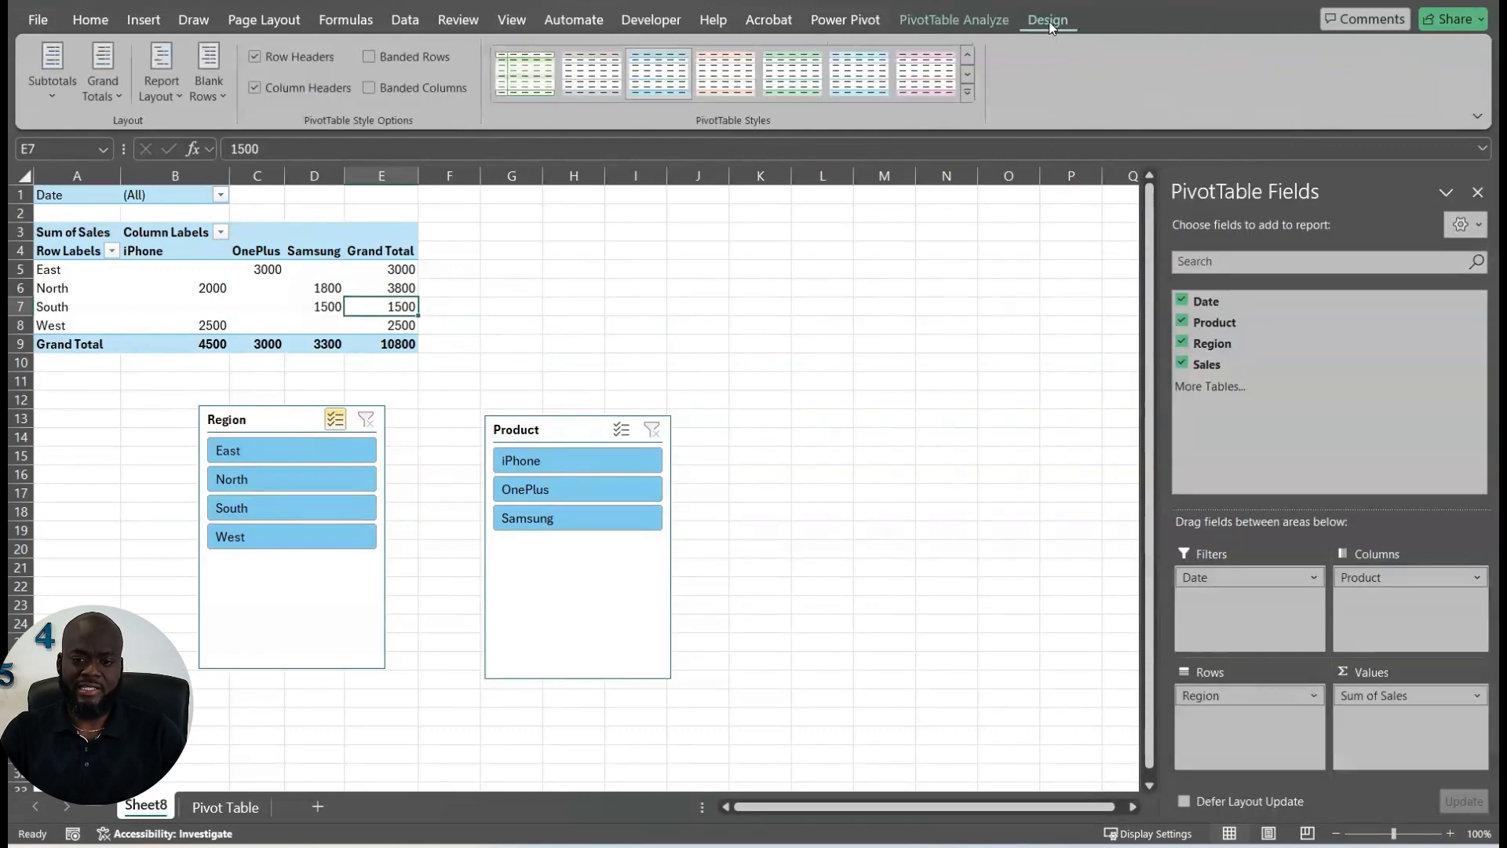
pyautogui.click(968, 94)
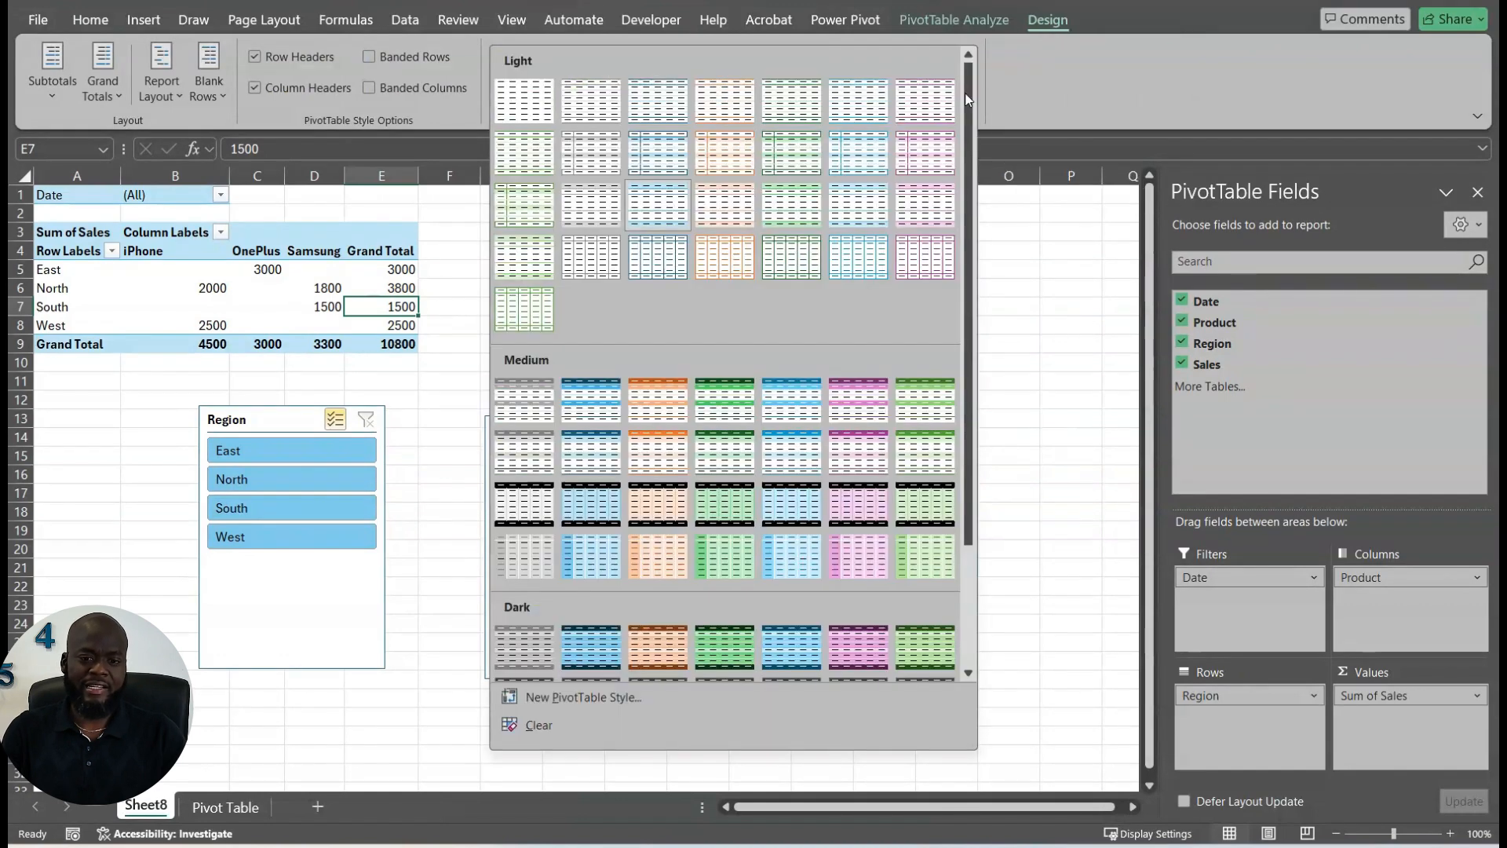
pyautogui.click(602, 458)
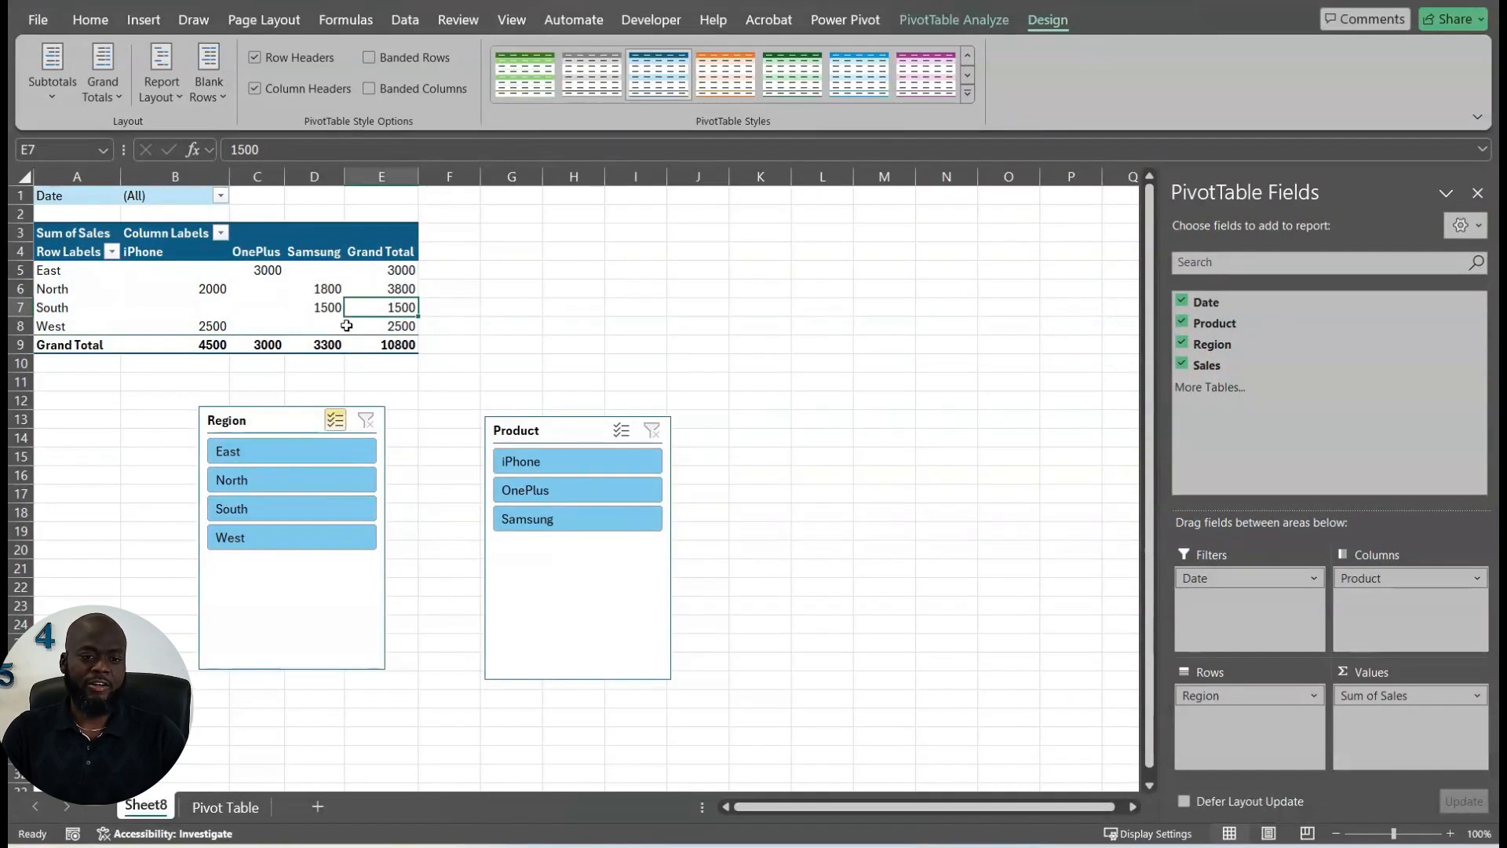
# Turn on banded rows and banded columns for the PivotTable and deselect it.
pyautogui.click(370, 58)
pyautogui.click(372, 88)
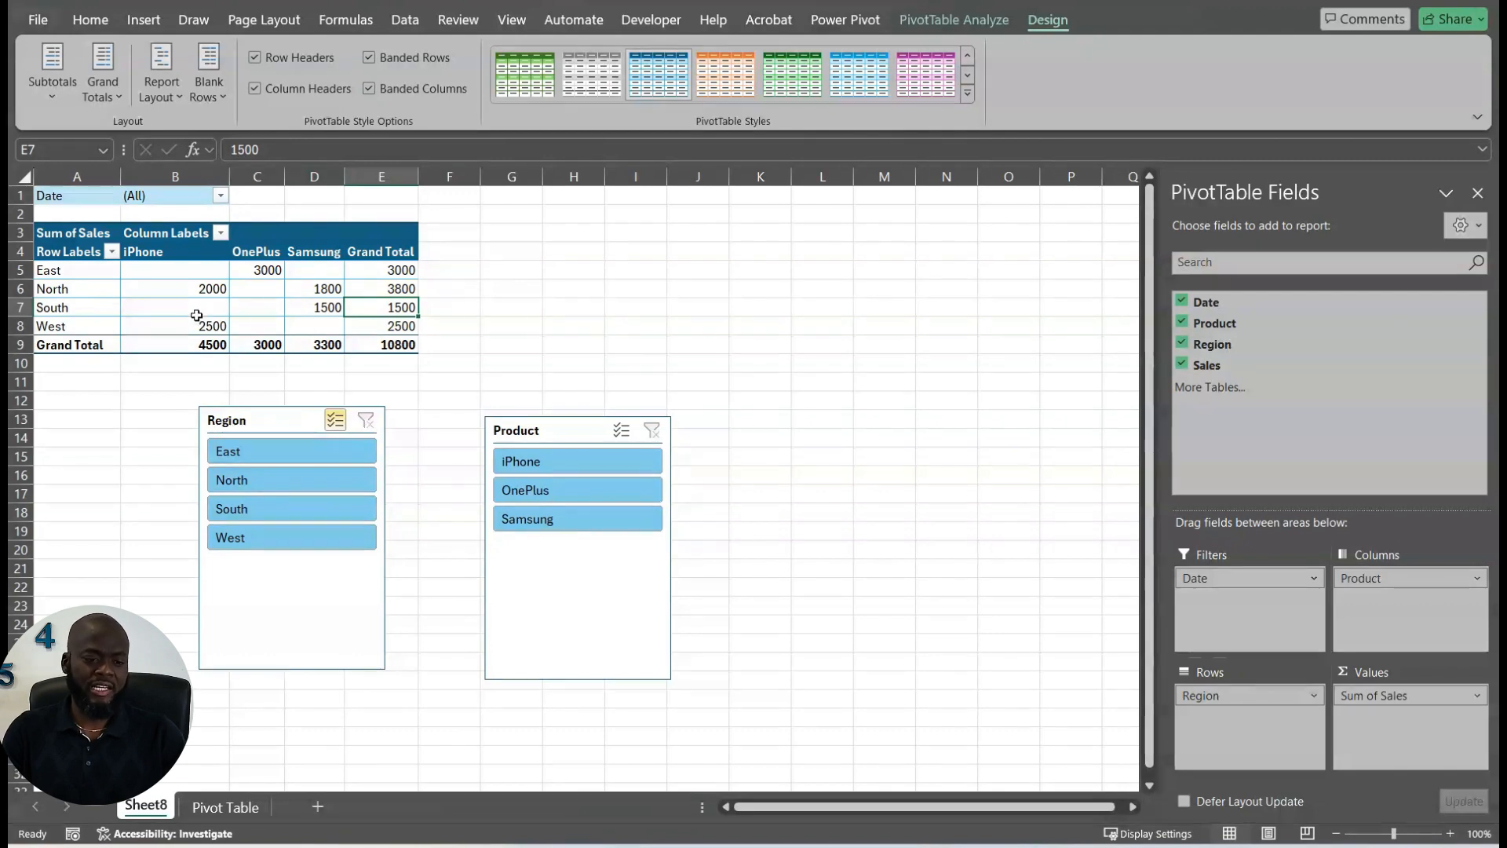
pyautogui.click(511, 326)
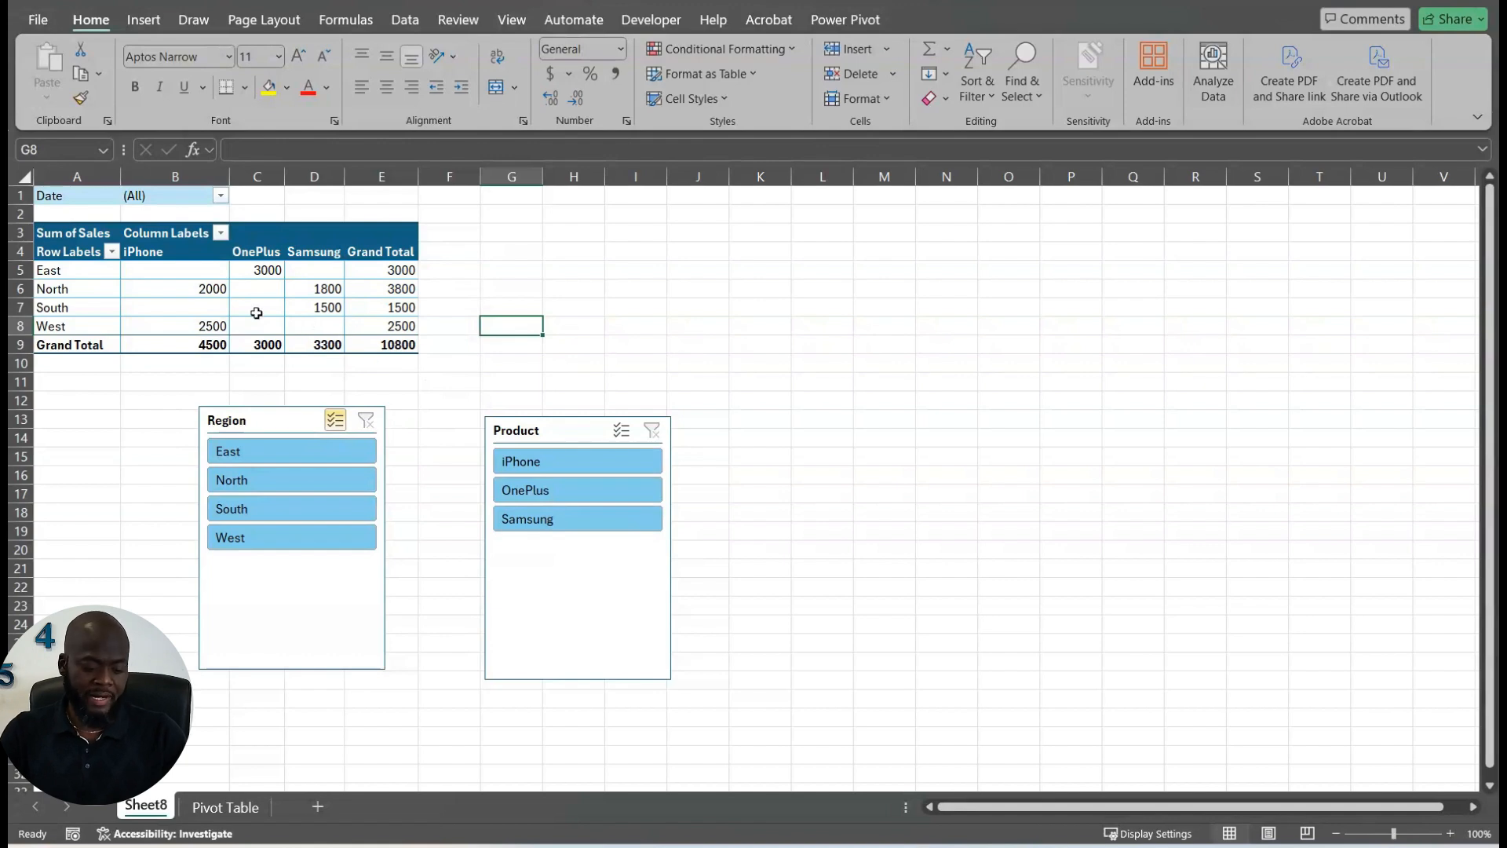
# Set the number format of the PivotTable's sales values to Currency with 2 decimal places and the $ symbol.
pyautogui.moveTo(257, 313)
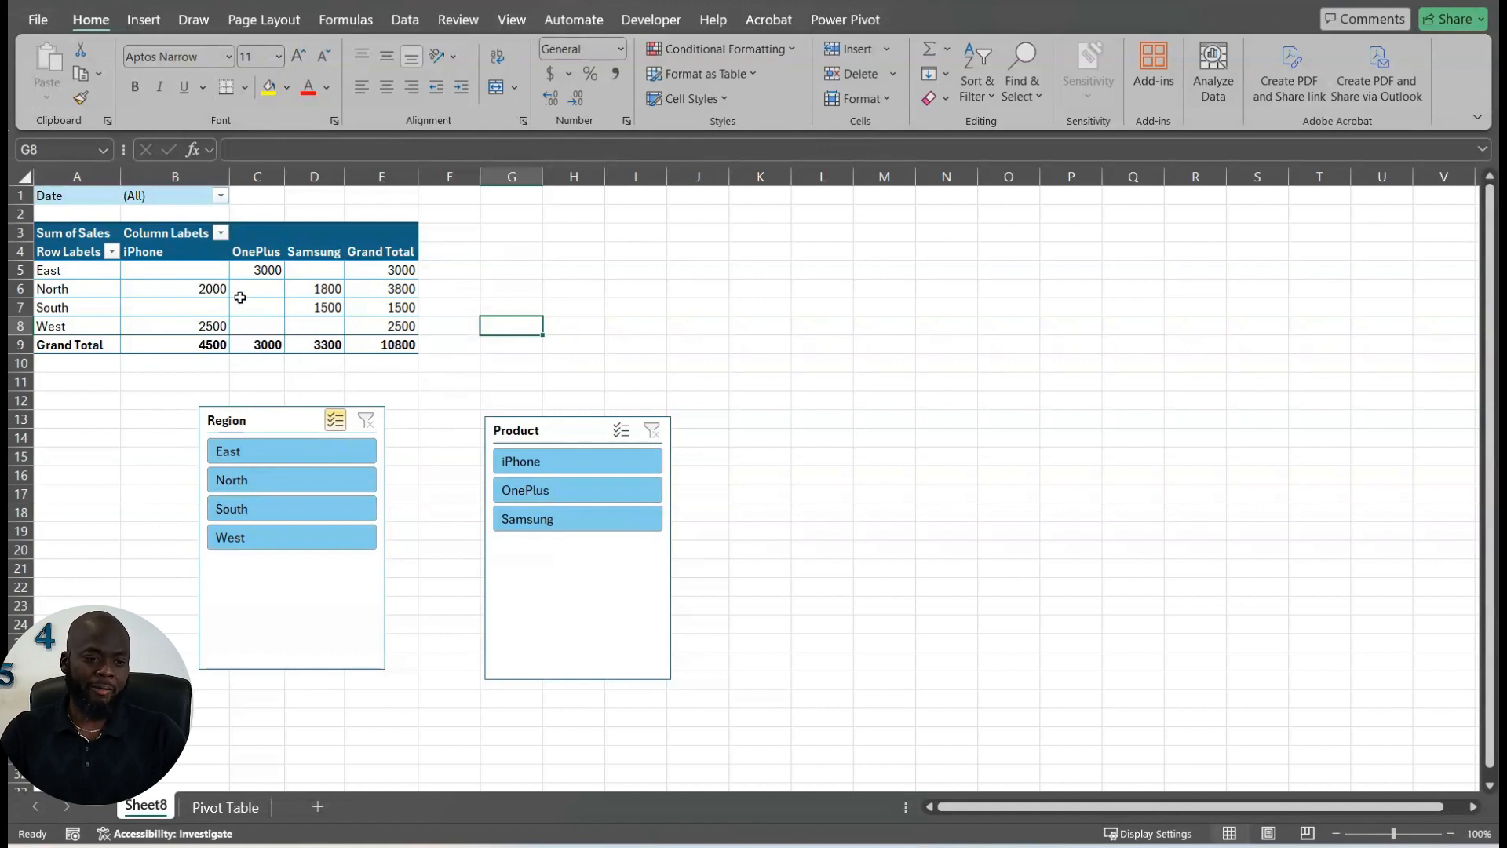
pyautogui.rightClick(246, 302)
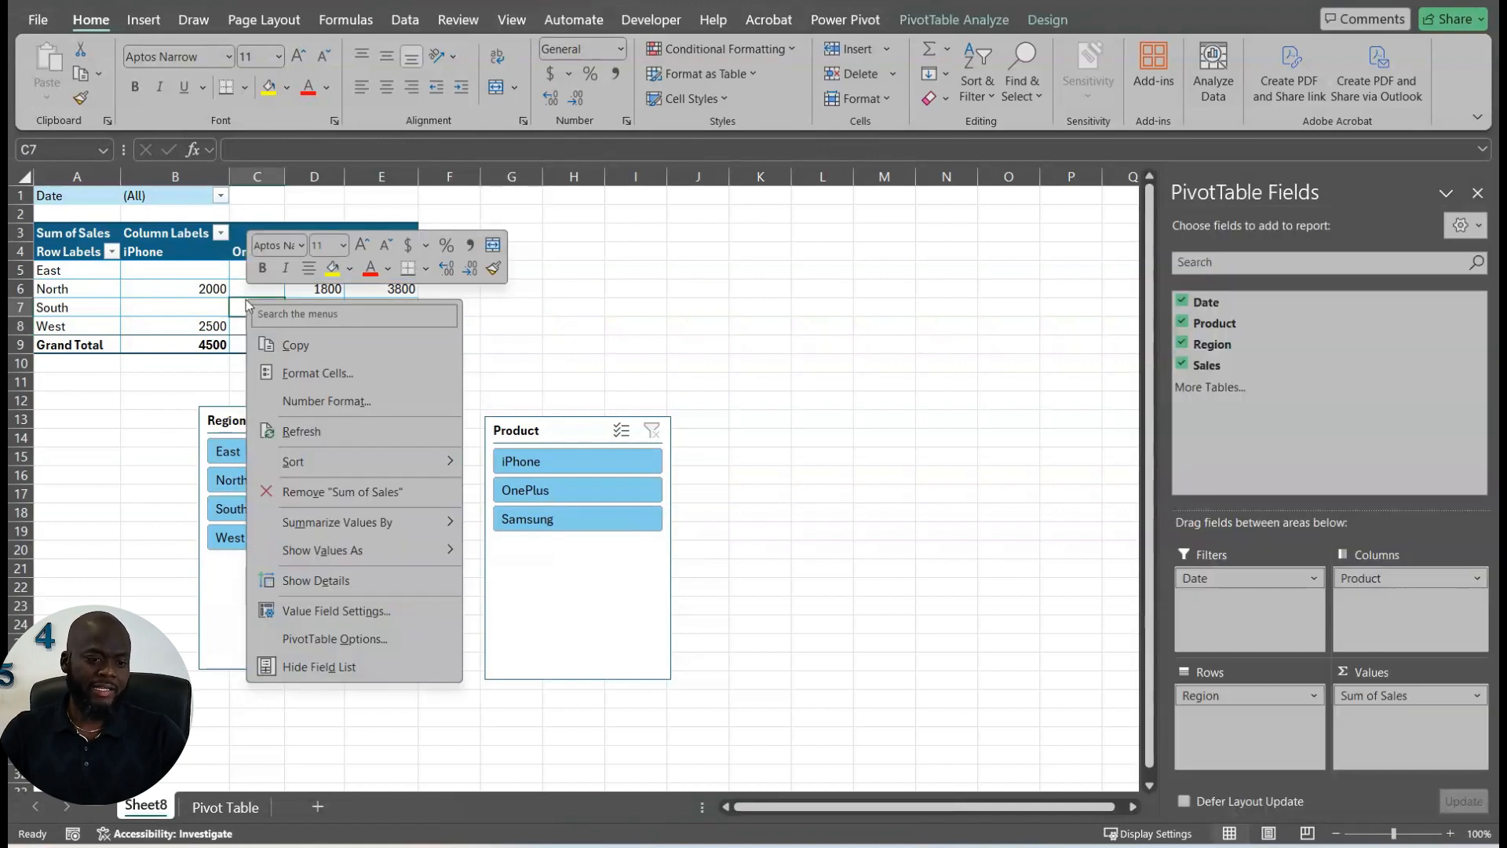
pyautogui.click(318, 403)
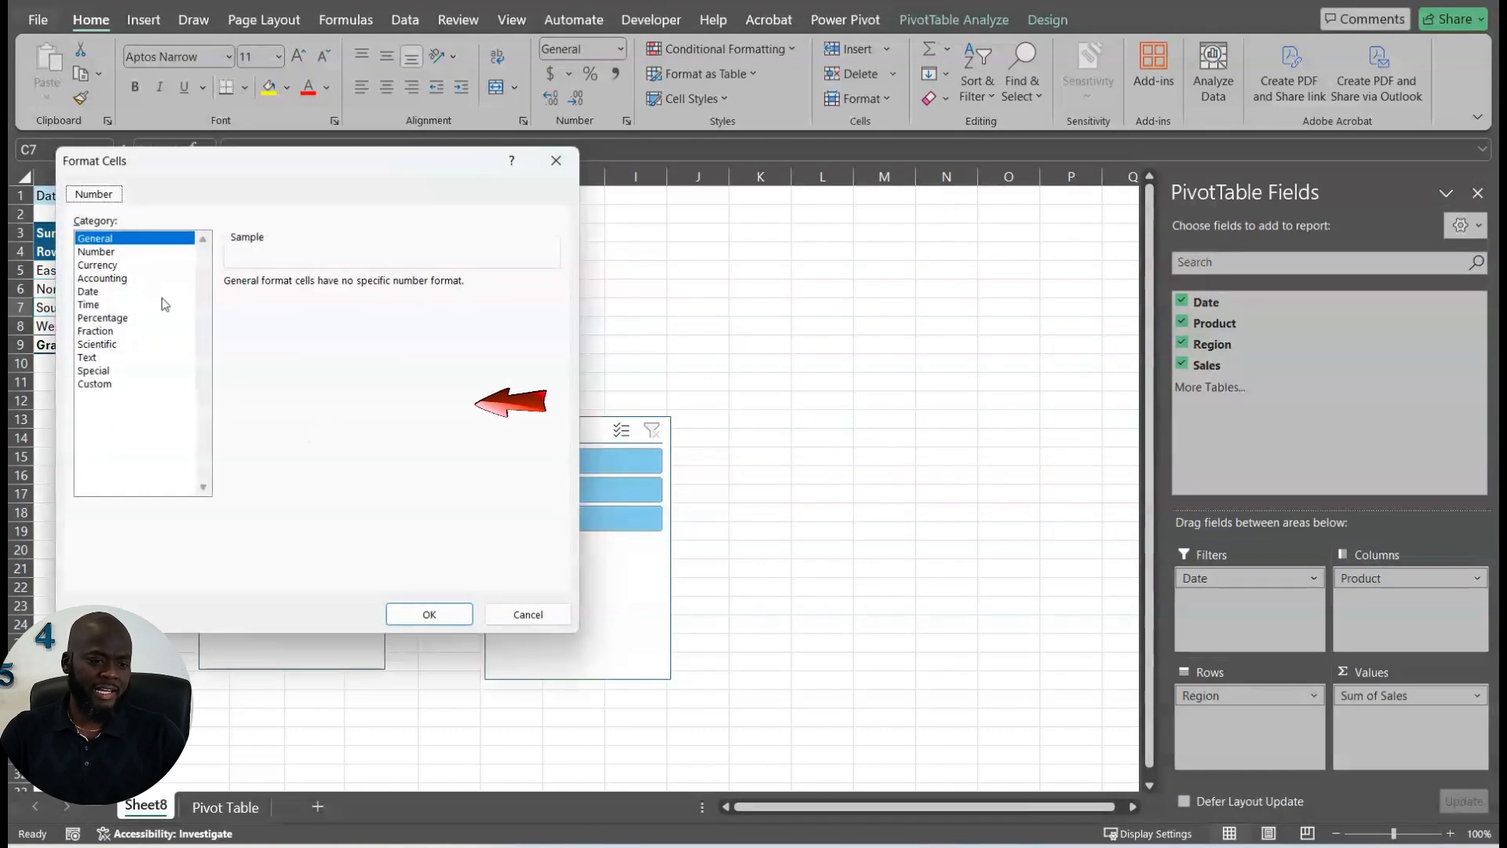
pyautogui.click(97, 265)
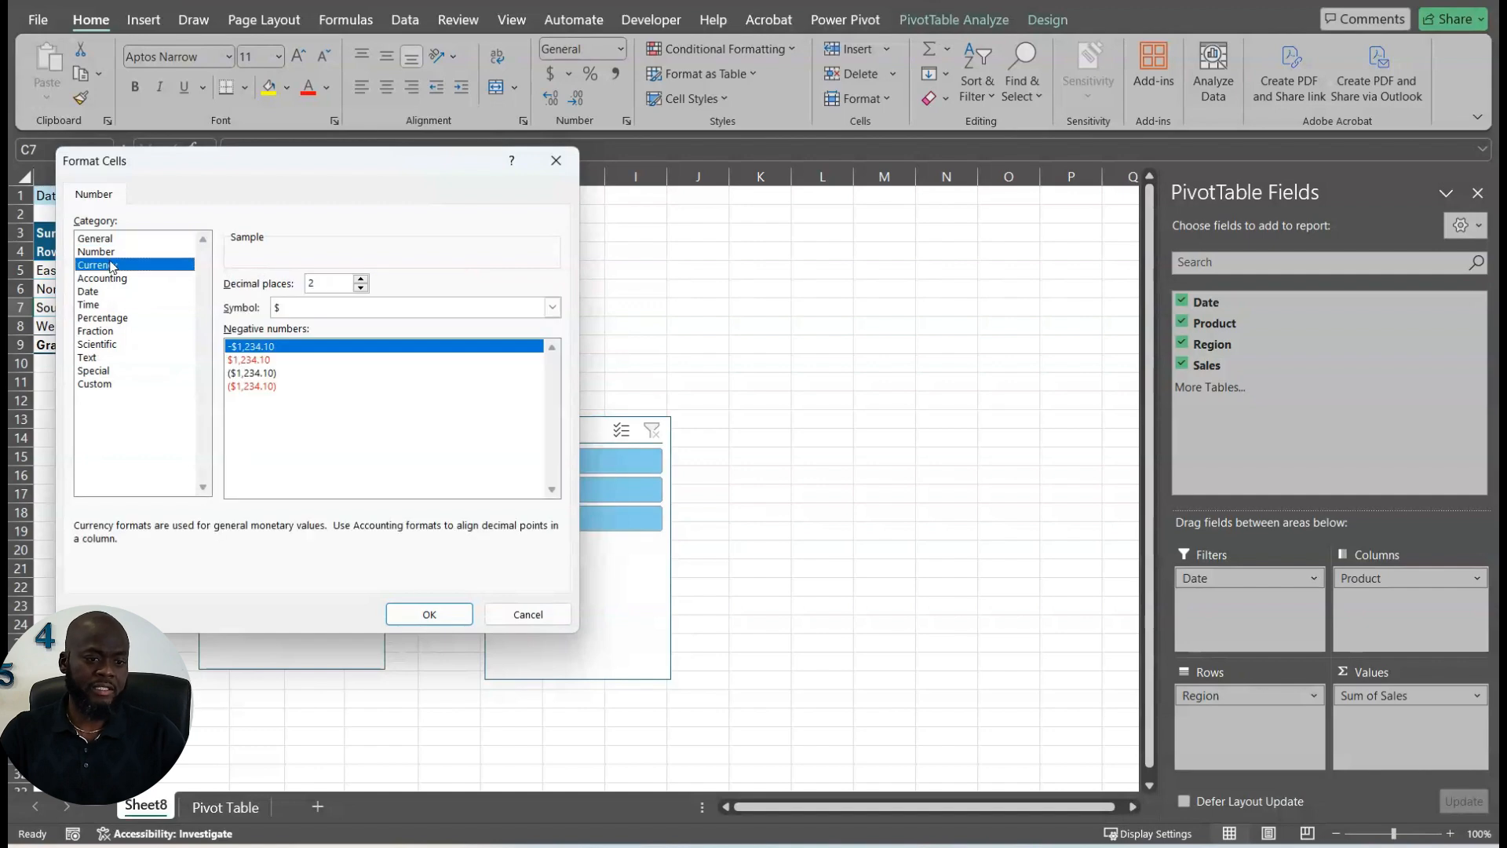
pyautogui.click(435, 614)
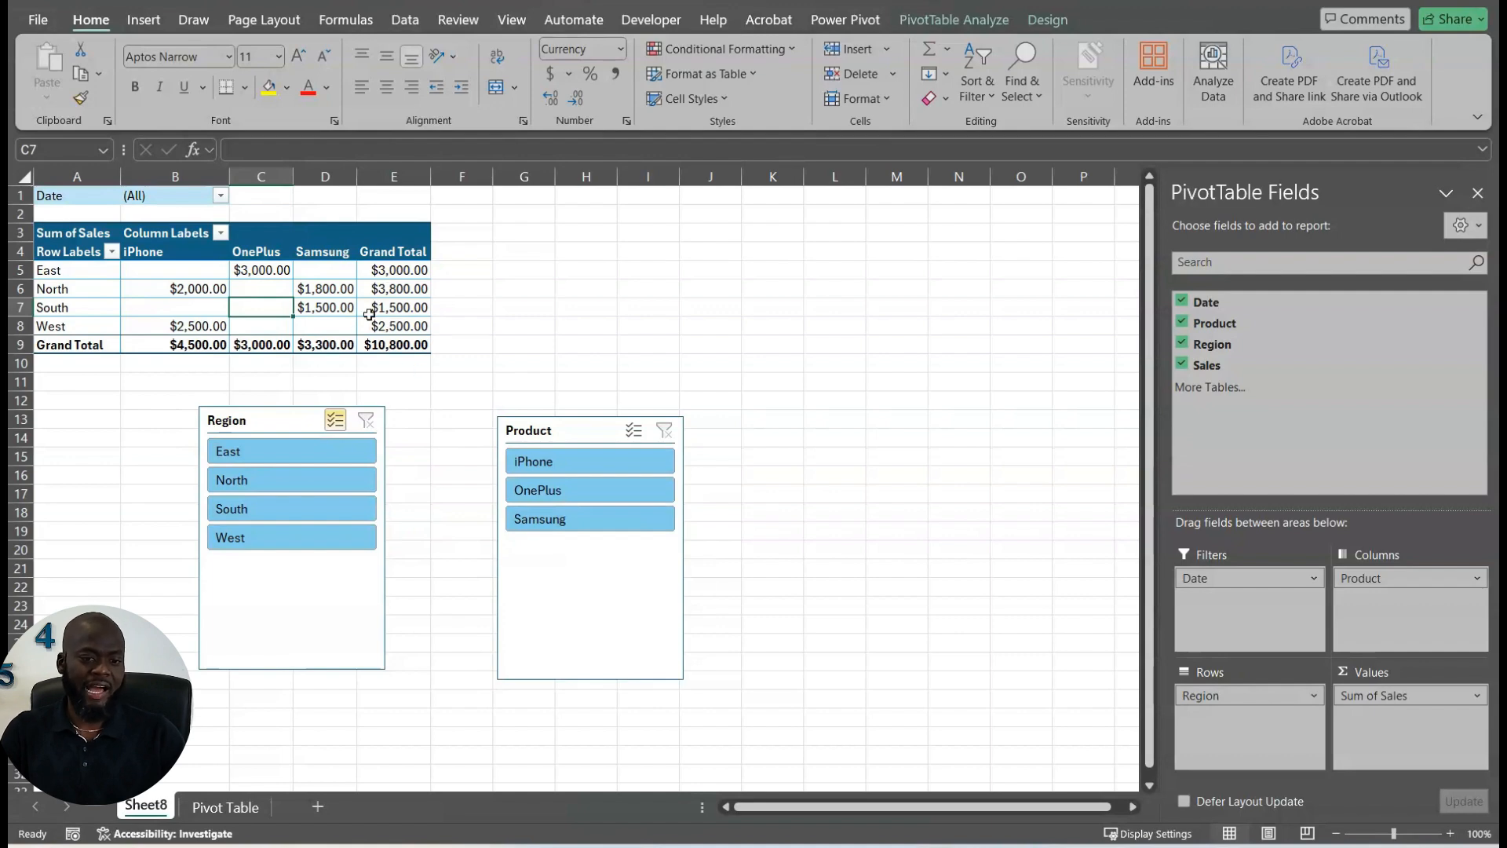
pyautogui.moveTo(366, 318)
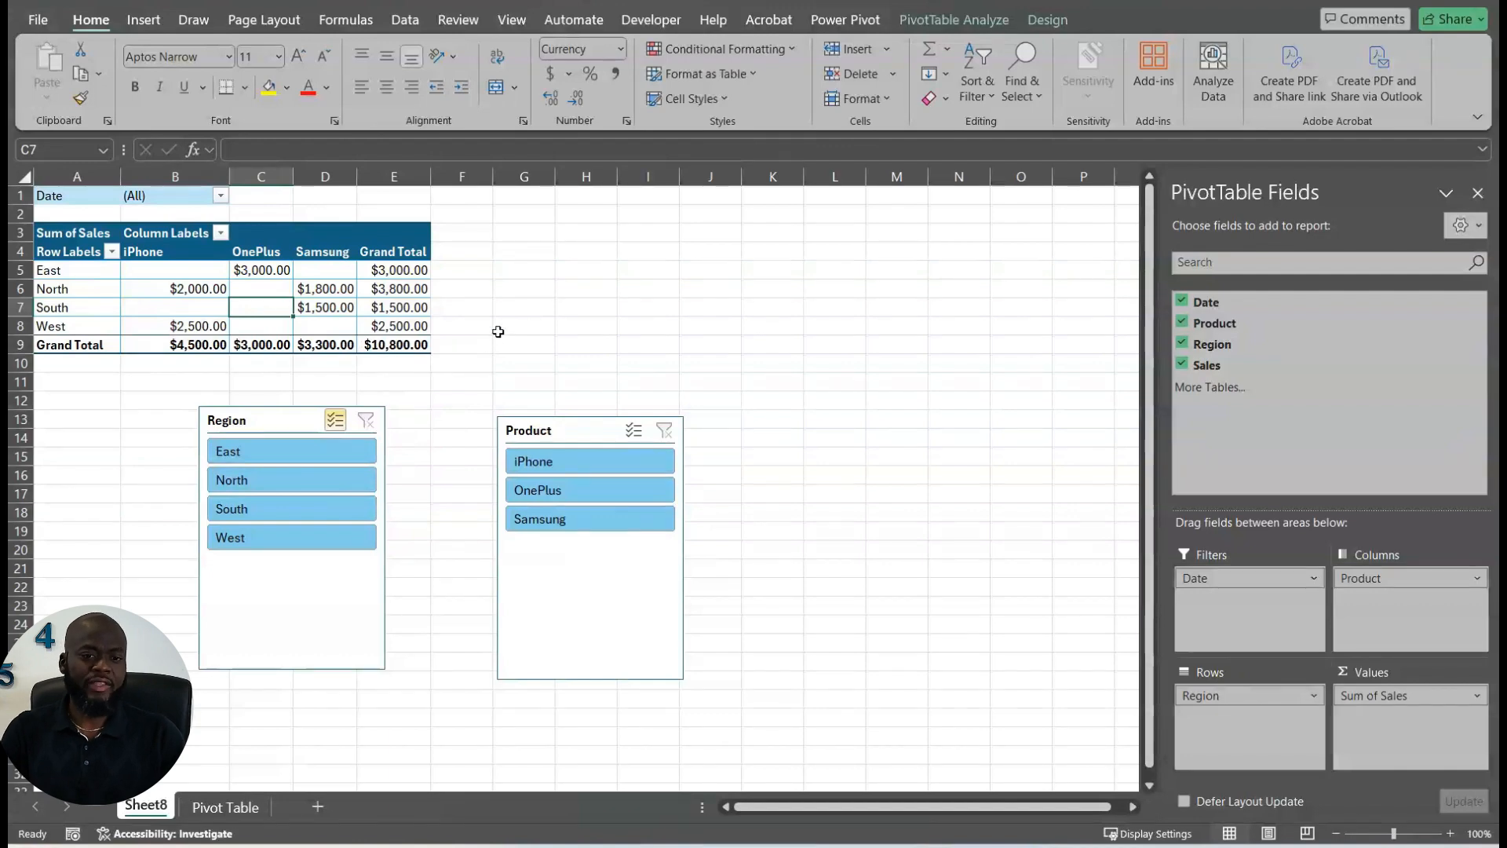
pyautogui.press('Right')
pyautogui.press('Right')
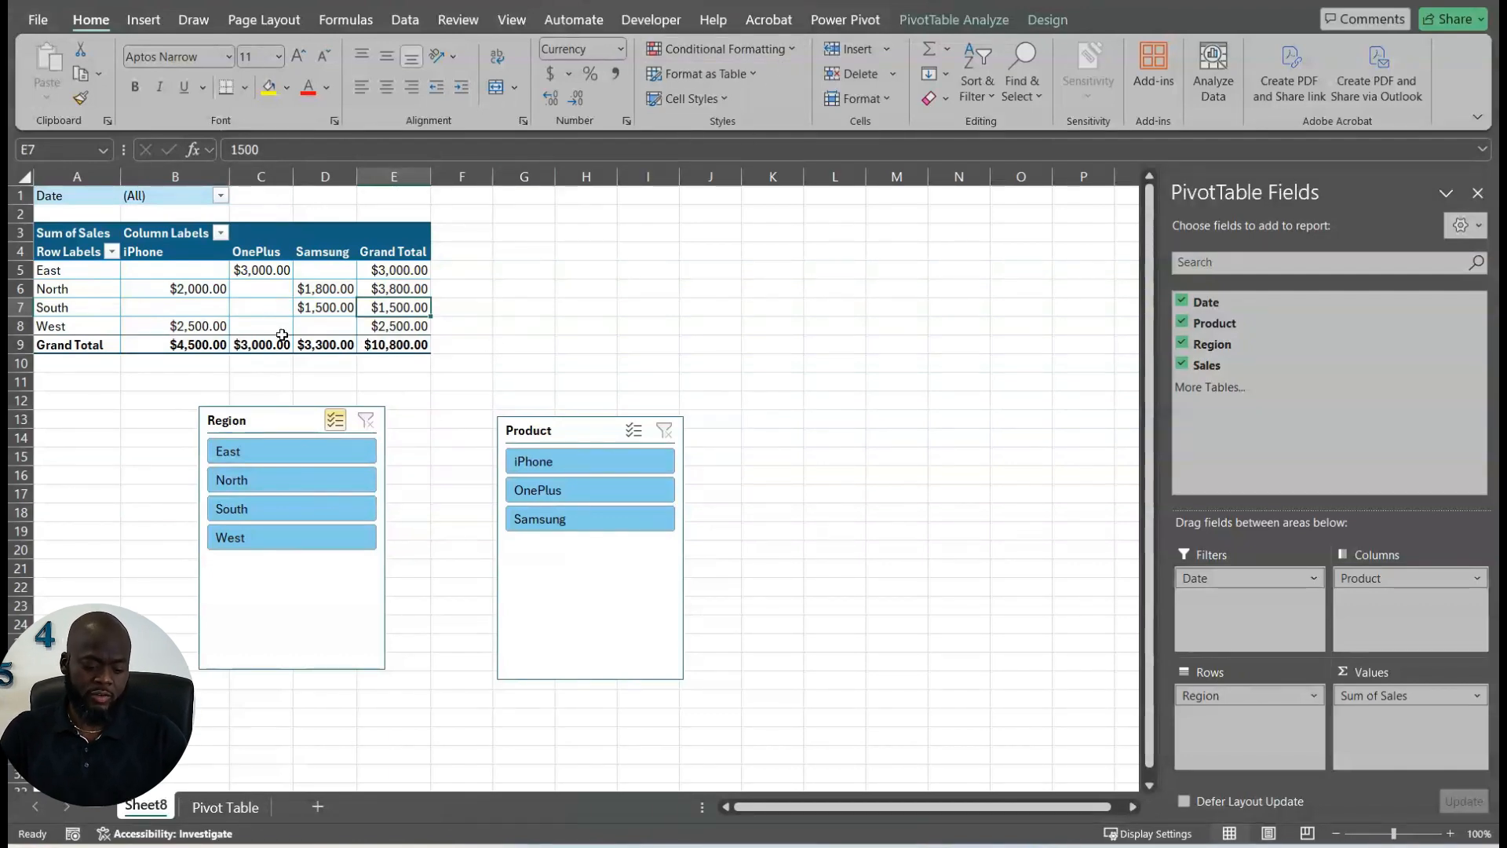
pyautogui.moveTo(286, 336)
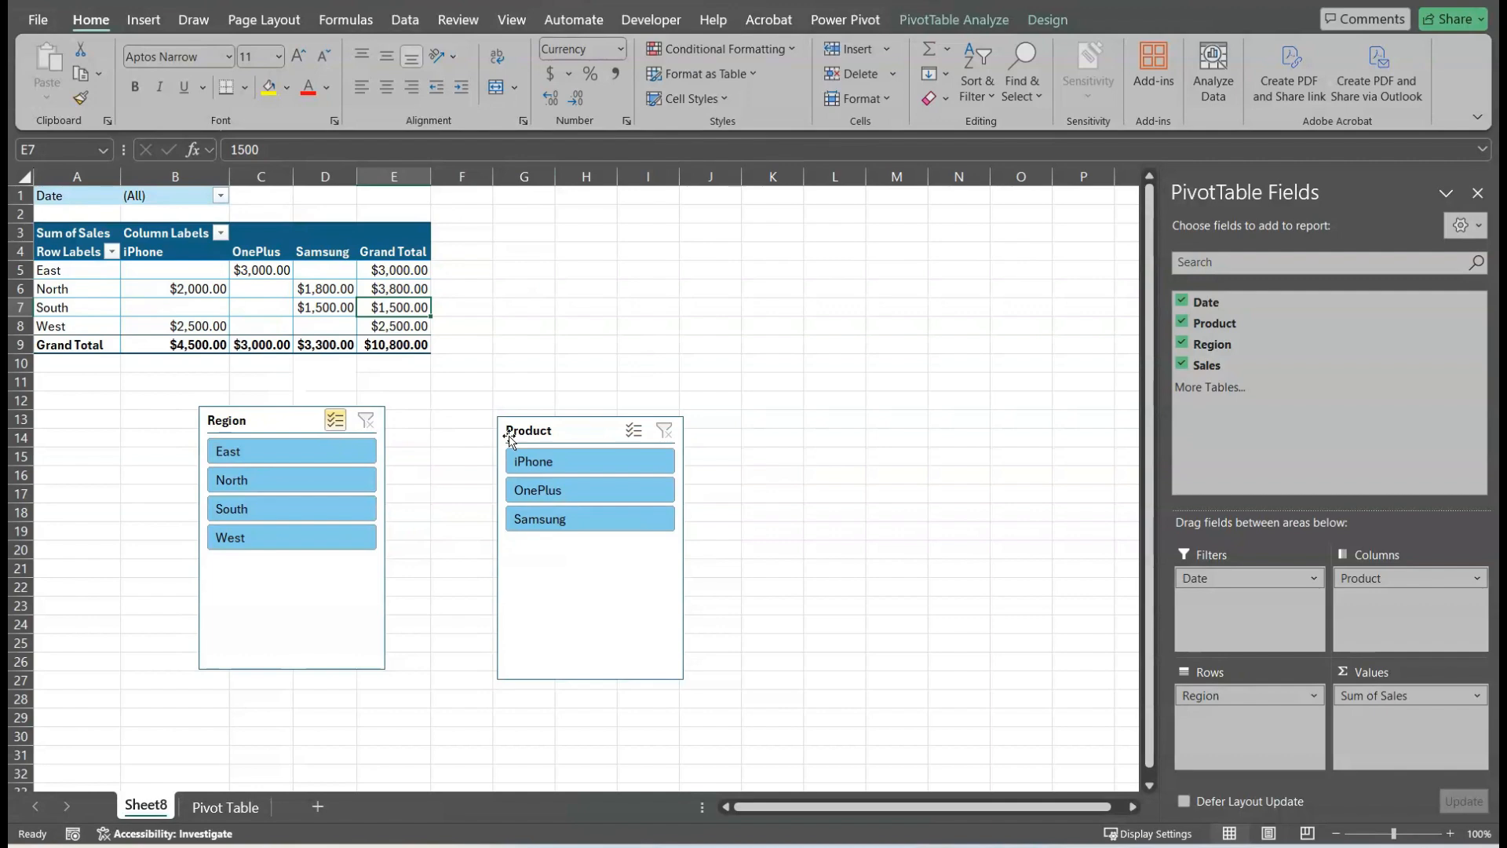
pyautogui.click(550, 270)
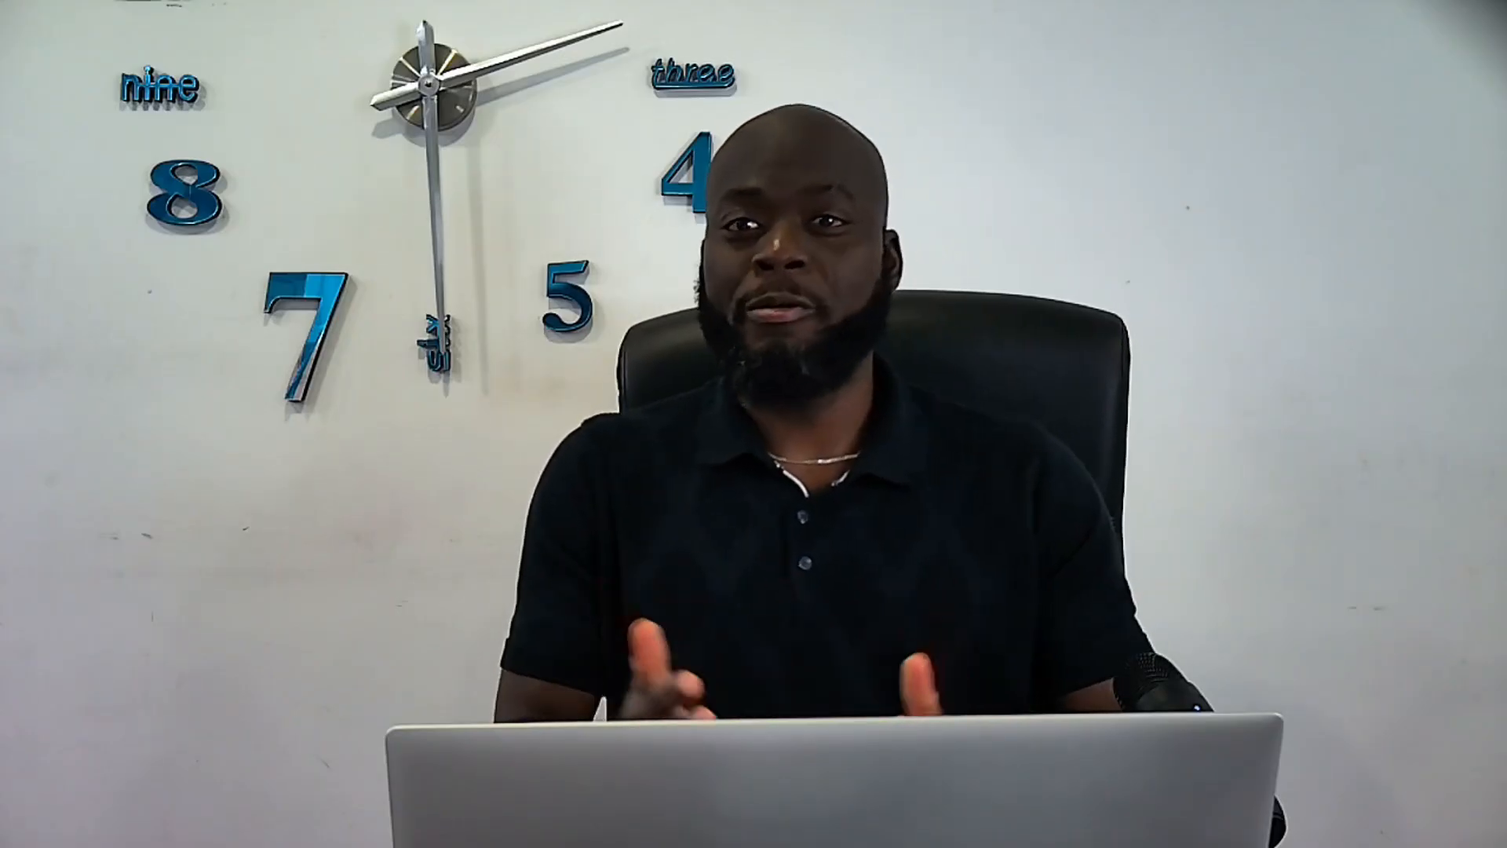